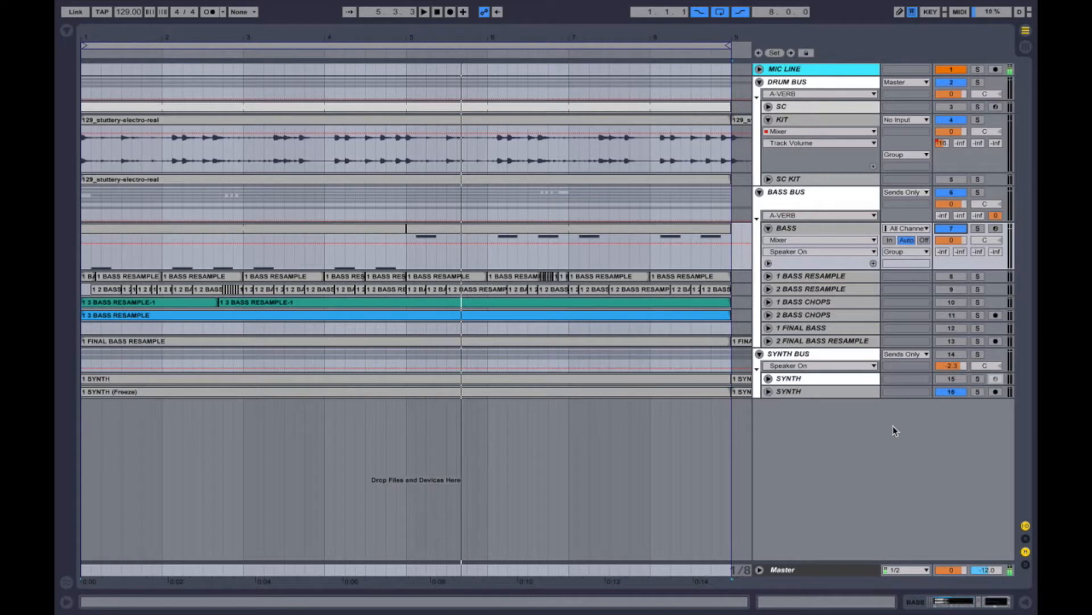
Select the KIT drum loop clip, deactivate the BASS track and play the drums without the bass.
left_click(512, 121)
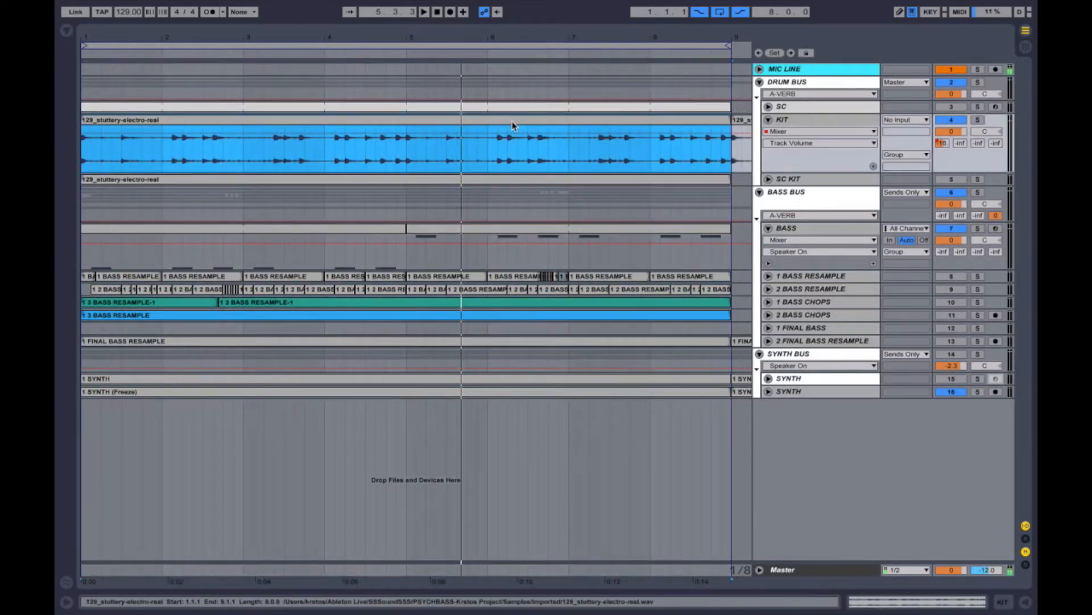
left_click(951, 228)
key("space")
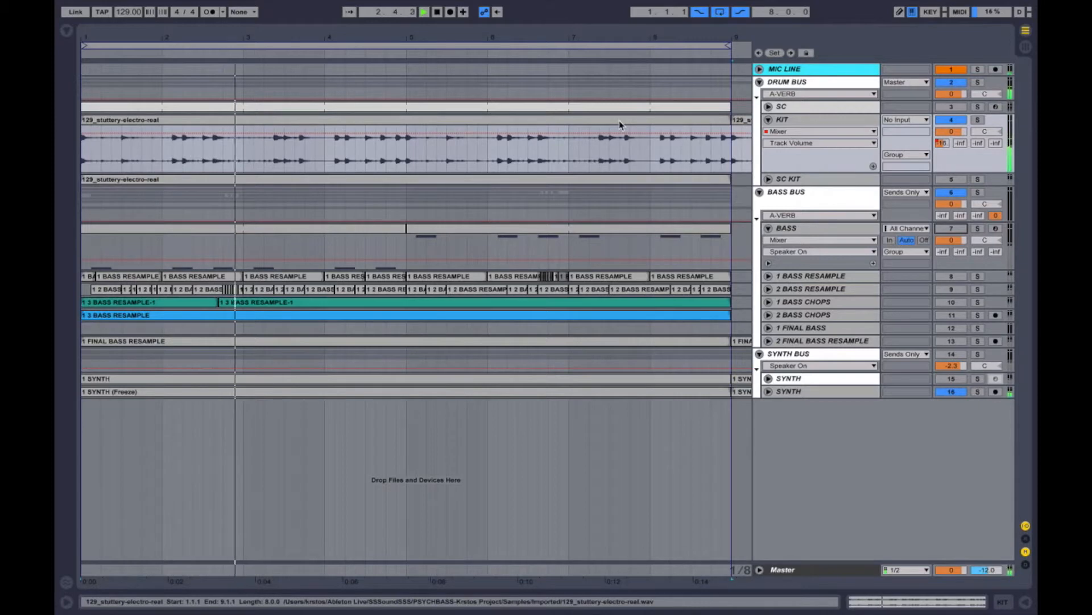
Show the BASS track's device chain, reactivate the BASS track and play it with the drums.
double_click(839, 228)
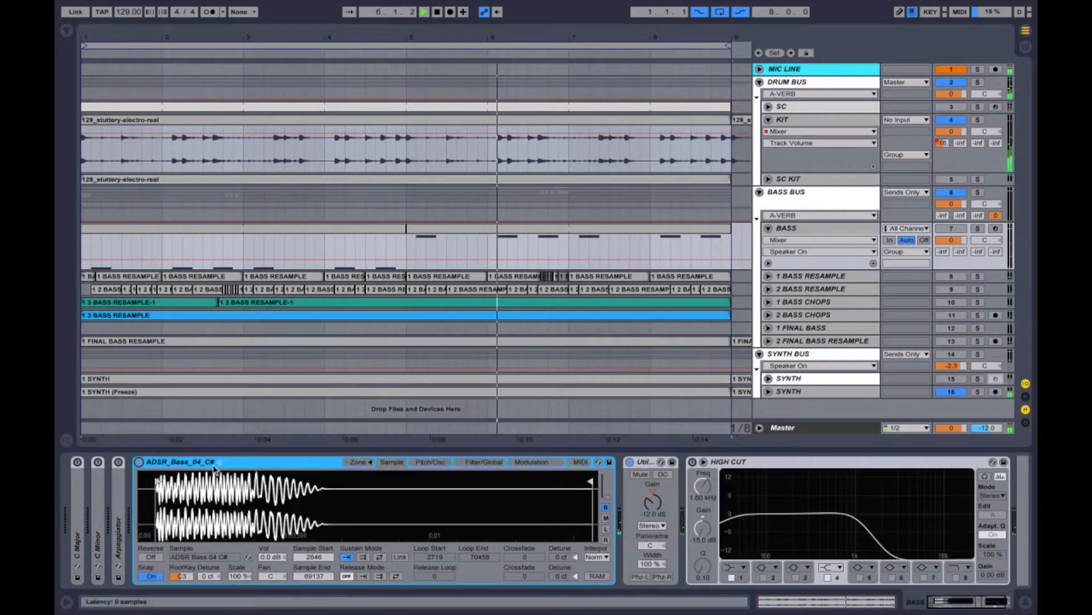
left_click(965, 229)
key("space")
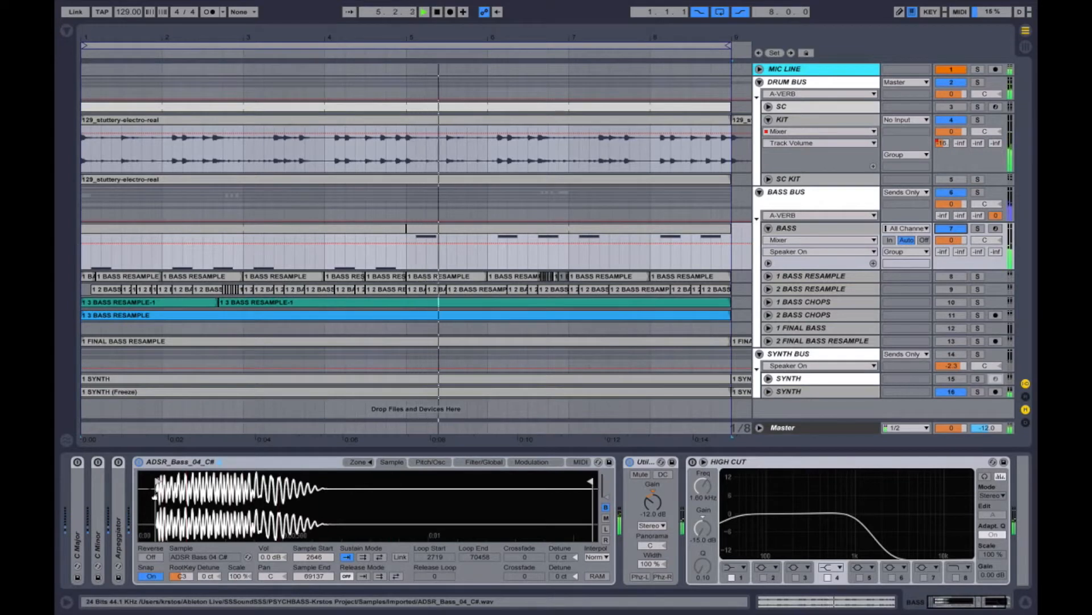
View the BASS Sampler's Filter/Global settings, switch on the Arpeggiator and fold the Sampler.
mouse_move(158, 496)
left_mouse_down()
mouse_move(162, 538)
mouse_move(160, 496)
left_mouse_up()
left_click(487, 464)
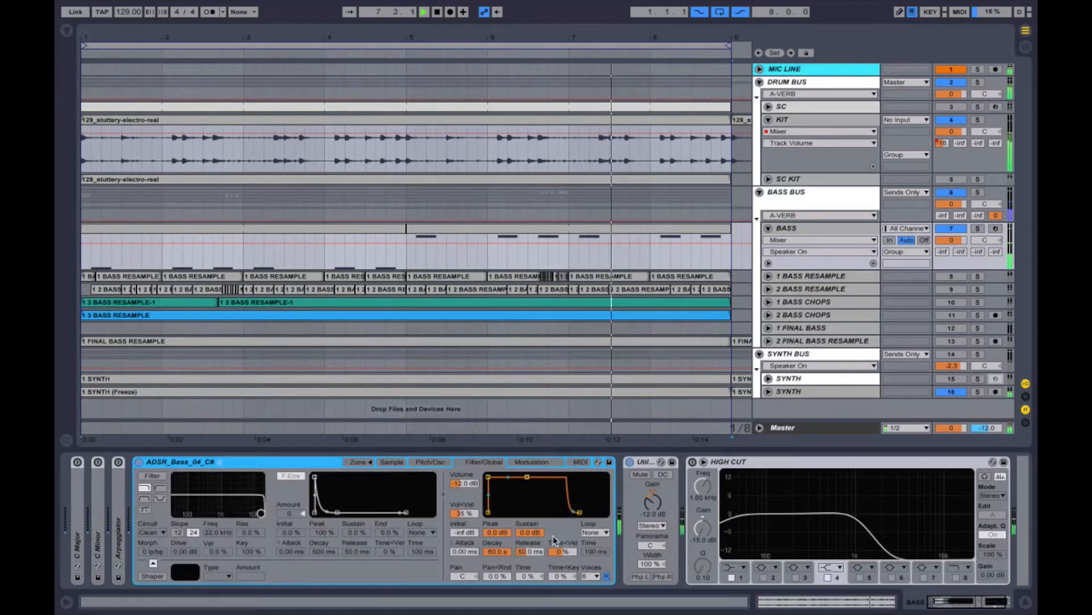
left_click(118, 462)
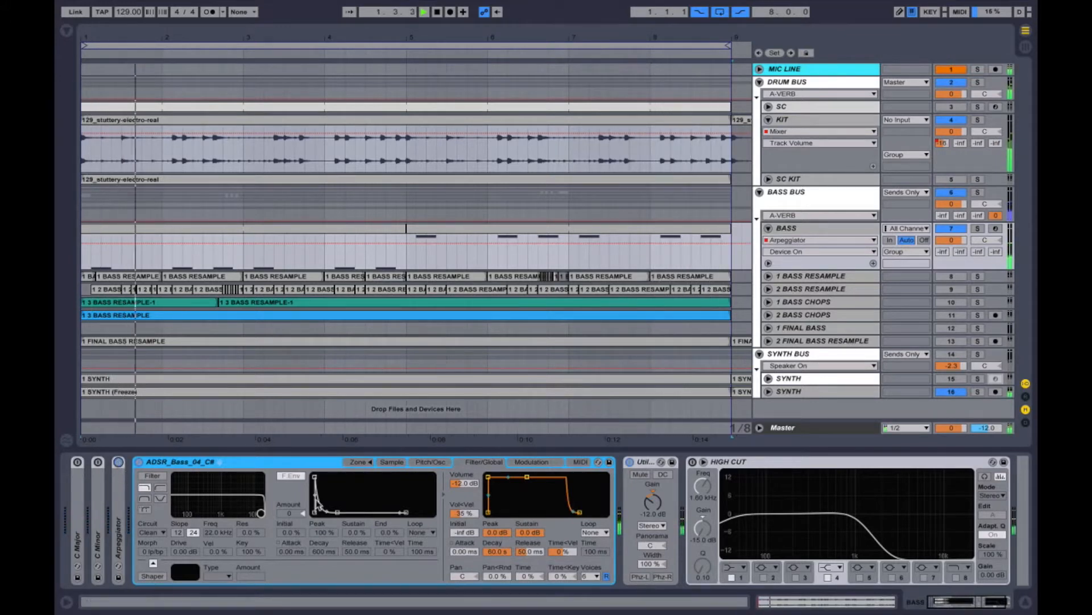
double_click(195, 462)
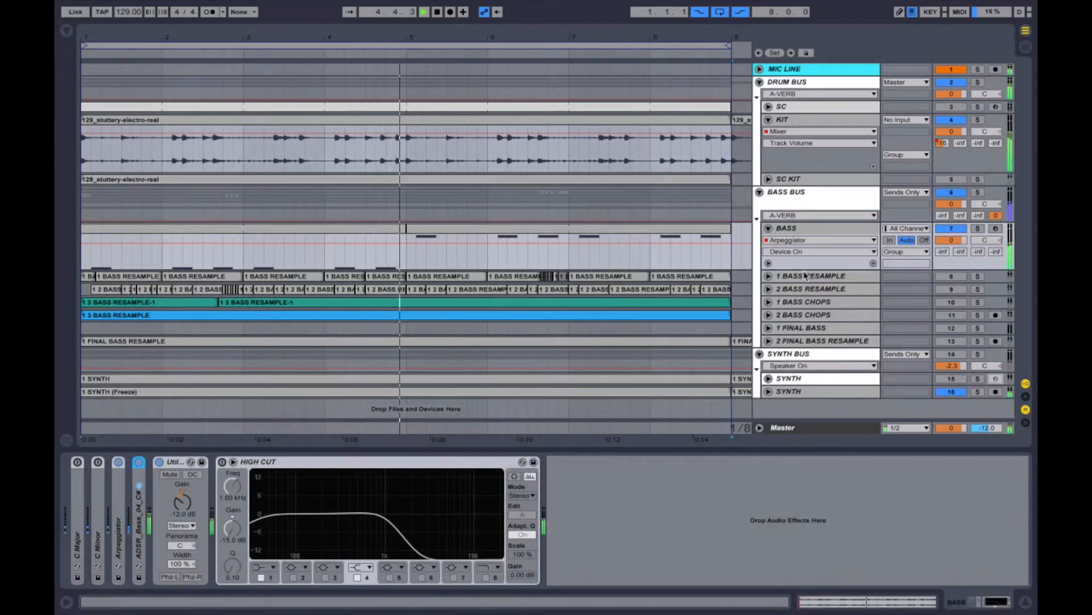
Stop playback, swap the active track from BASS to 1 BASS RESAMPLE, and fold BASS while unfolding the resample track.
key("space")
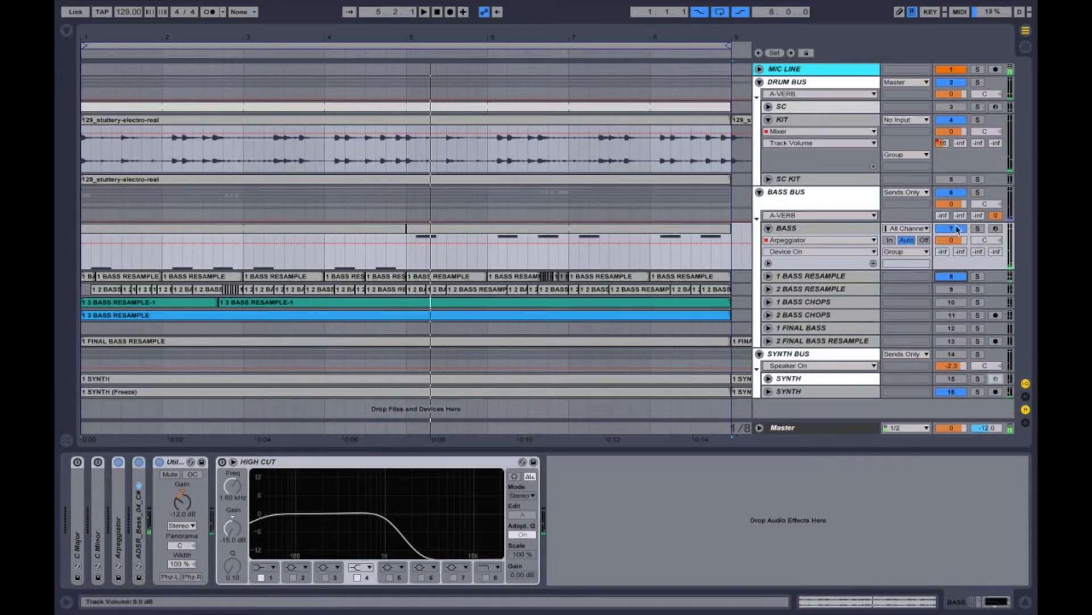
left_click(955, 230)
left_click(768, 229)
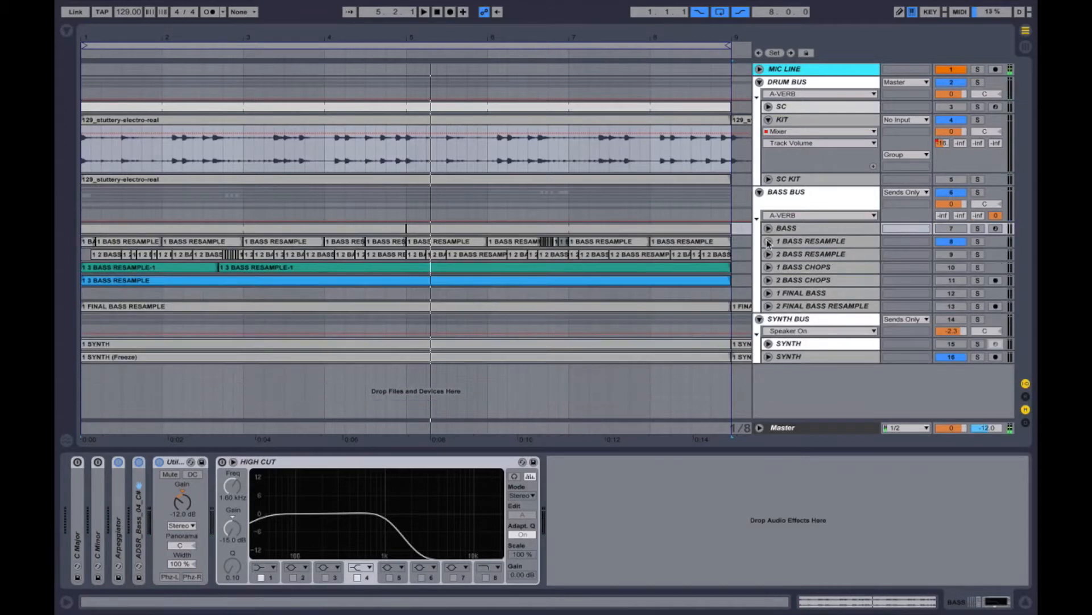
left_click(768, 241)
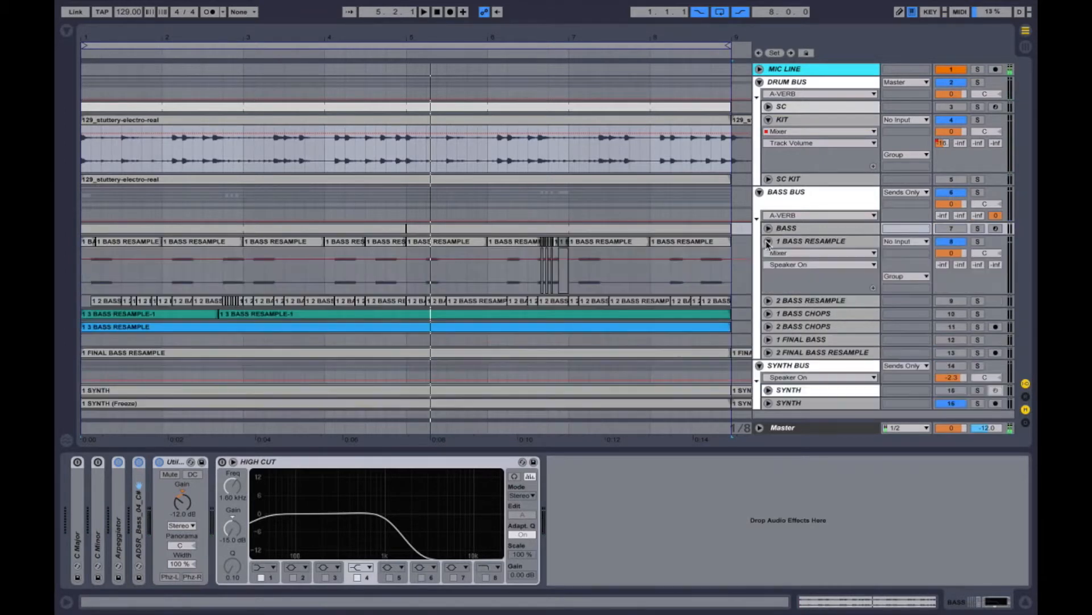
Try extending the first 1 BASS RESAMPLE clip over the chopped clips to 8.4.4, and undo it.
left_click(91, 242)
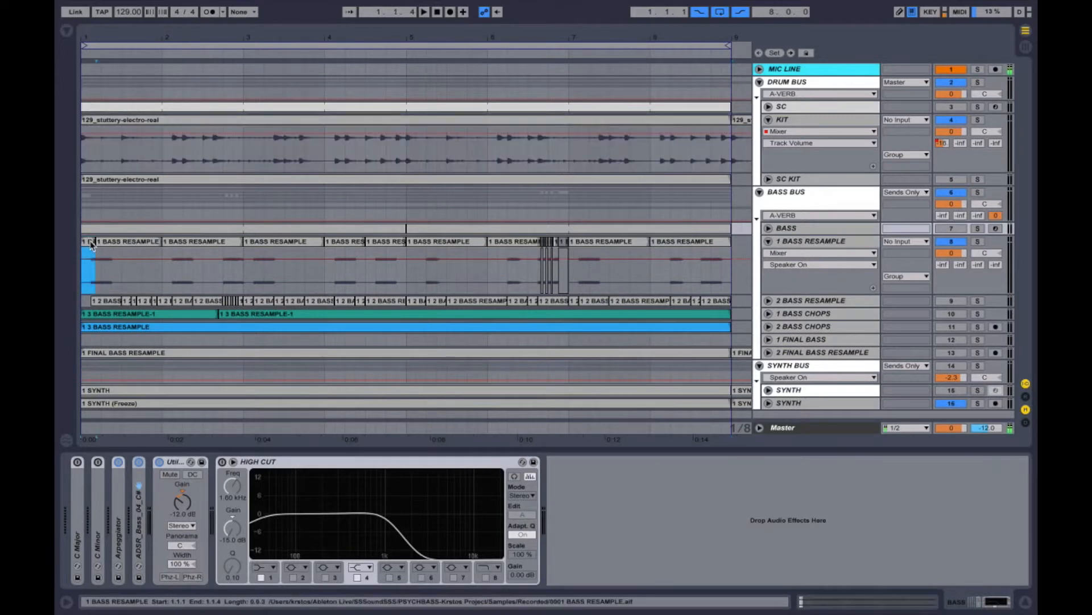
left_click_drag(91, 242, 733, 248)
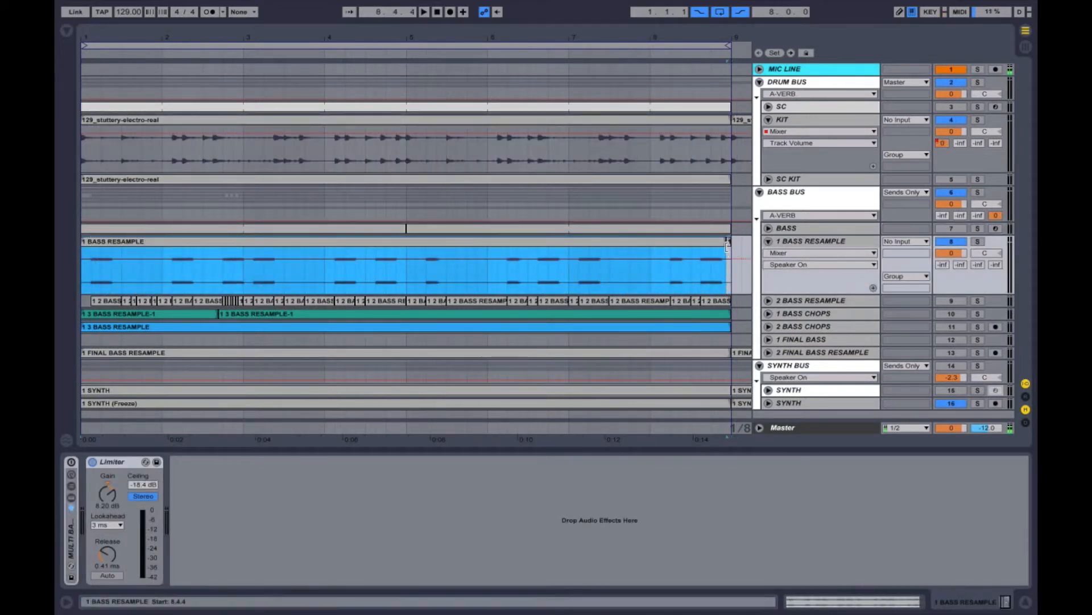
key("super+z")
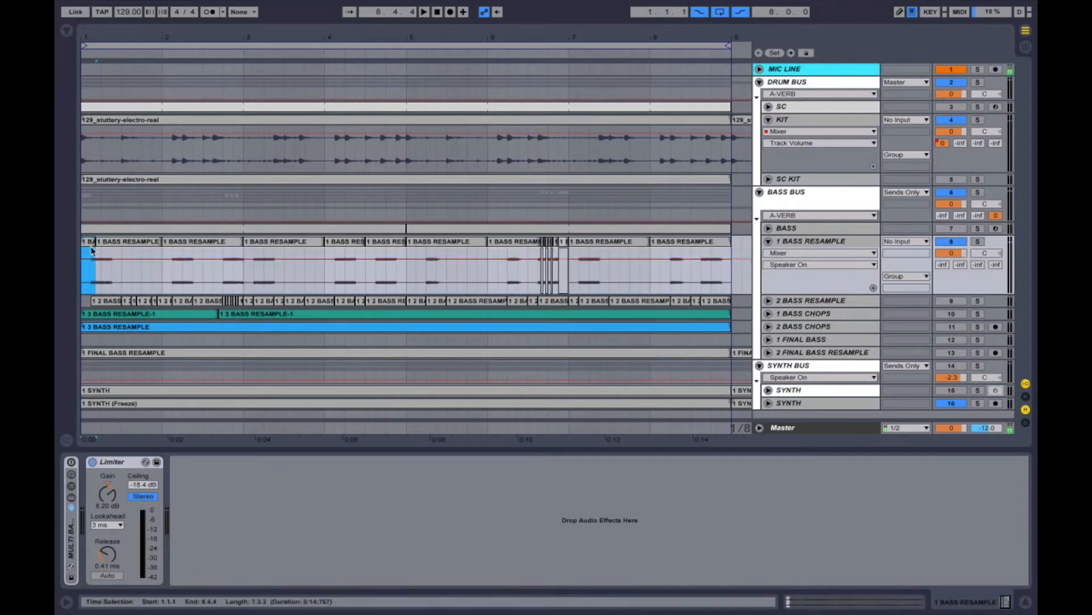
Inspect the chopped 1 BASS RESAMPLE clips, opening the sample view of the clip starting at 1.1.4.
left_click(531, 250)
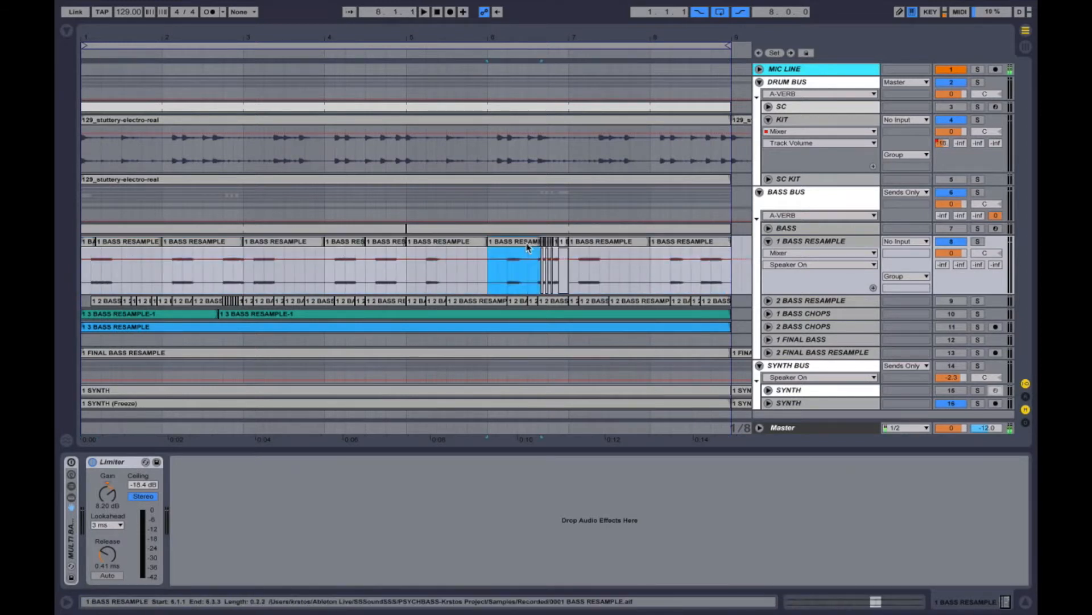
left_click(131, 246)
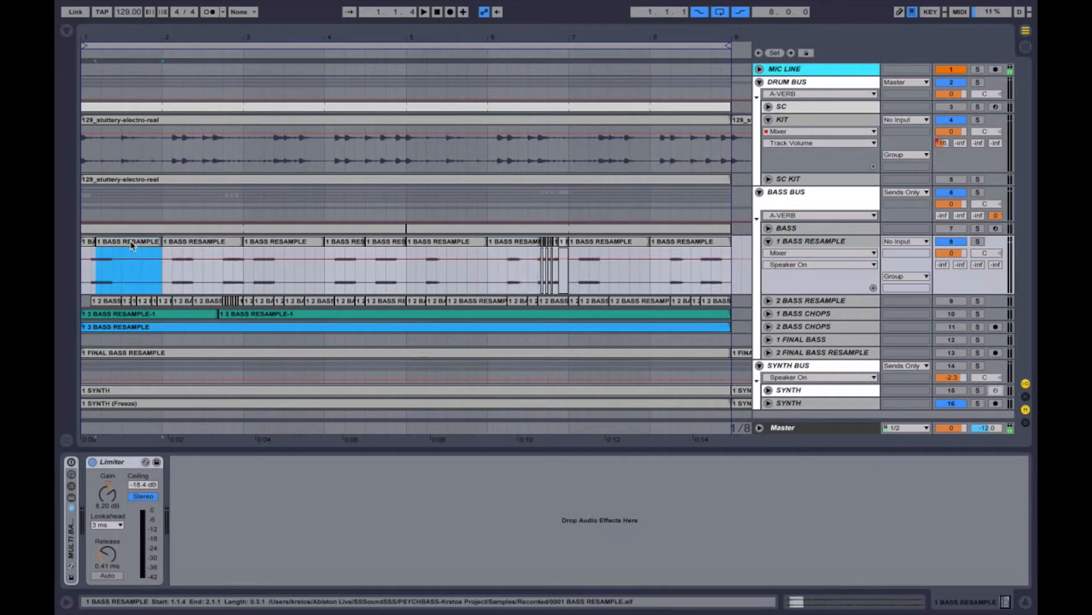
double_click(131, 246)
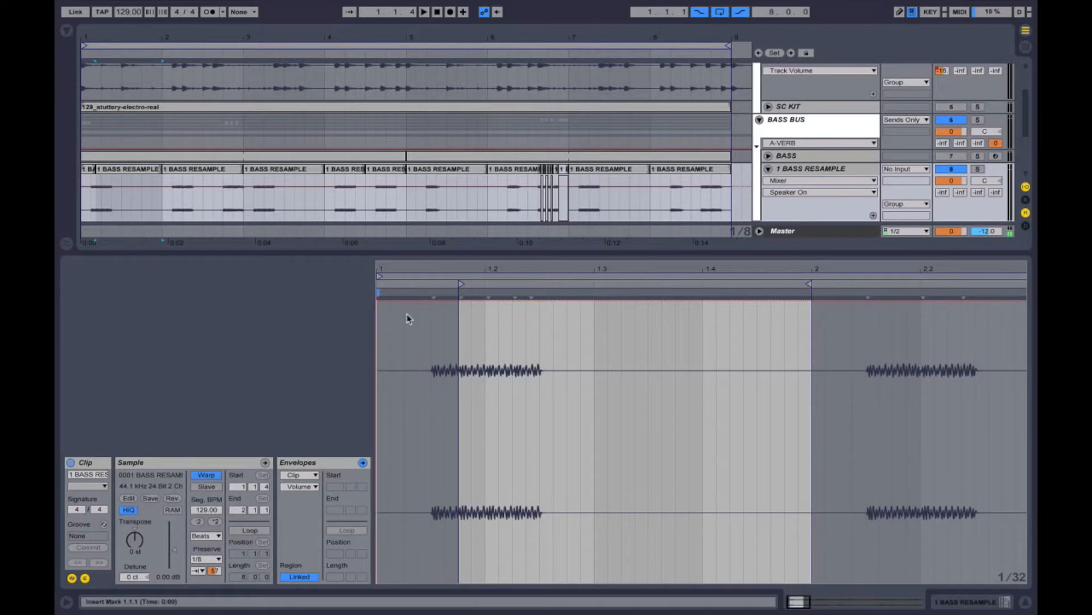
left_click(556, 197)
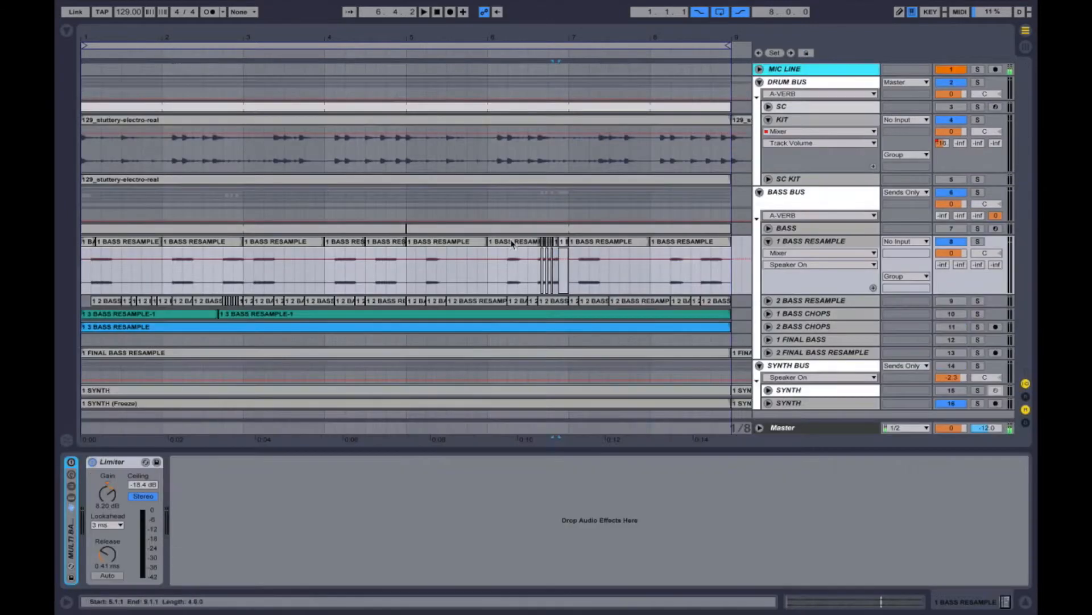
Show the 1 BASS RESAMPLE devices, briefly unfold the MULTI BAND FX rack, and unfold OTT.
left_click(791, 243)
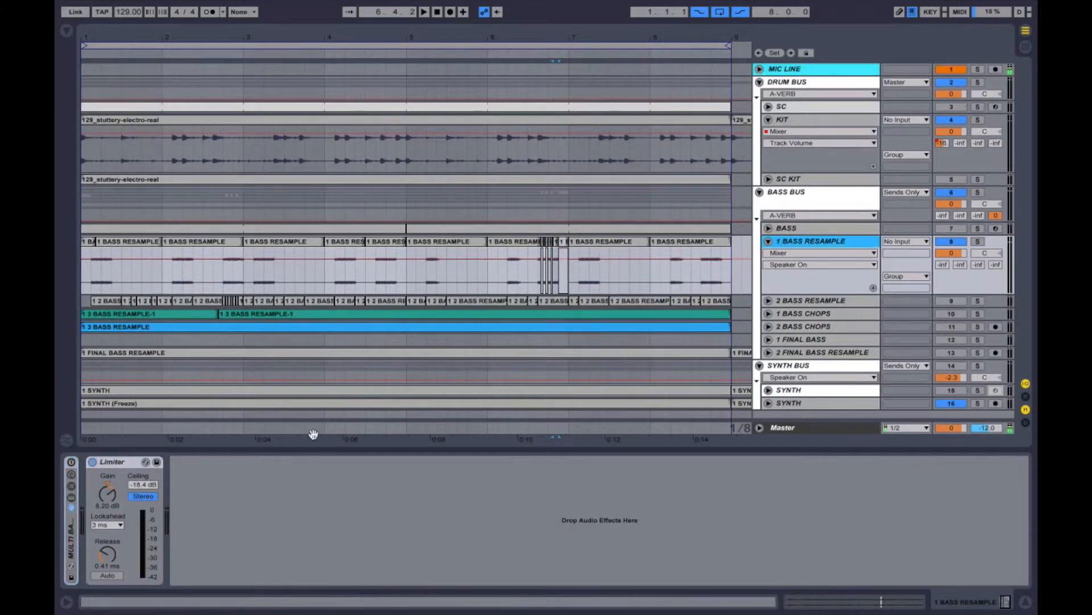
left_click(71, 535)
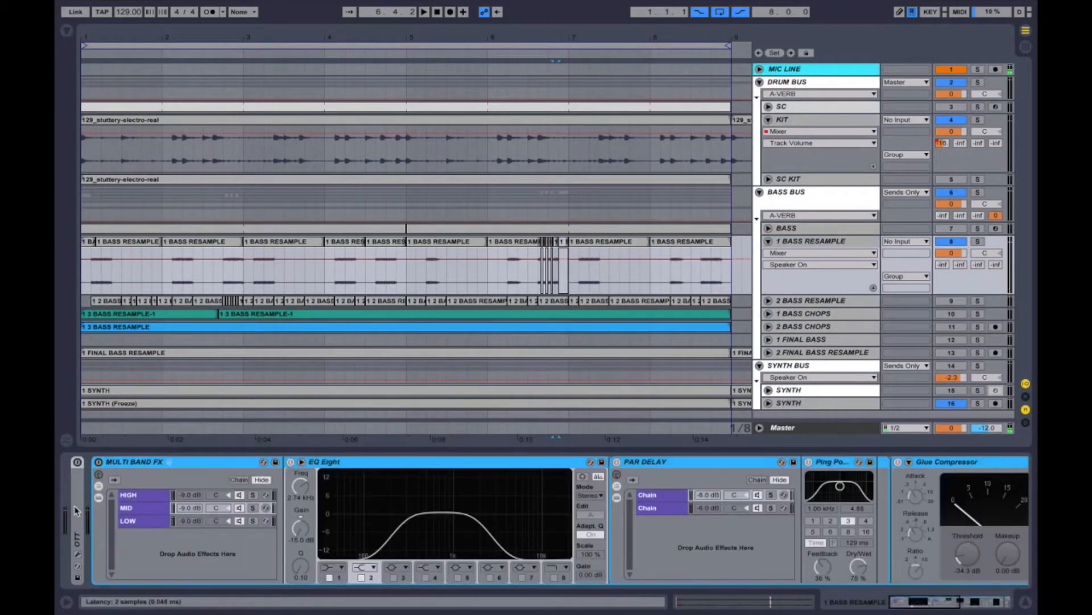
left_click(106, 464)
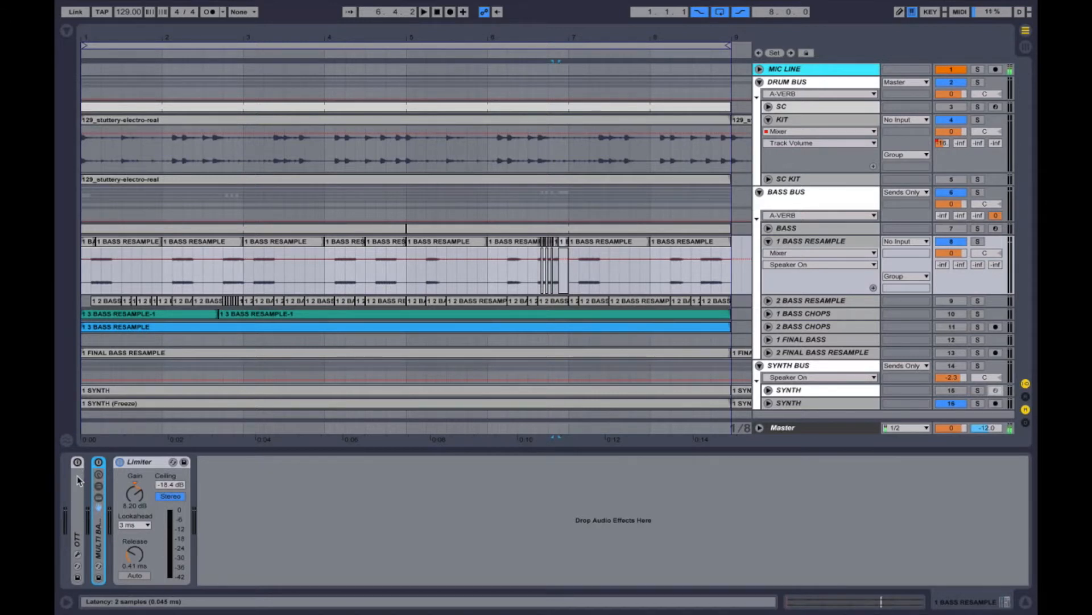
left_click(78, 481)
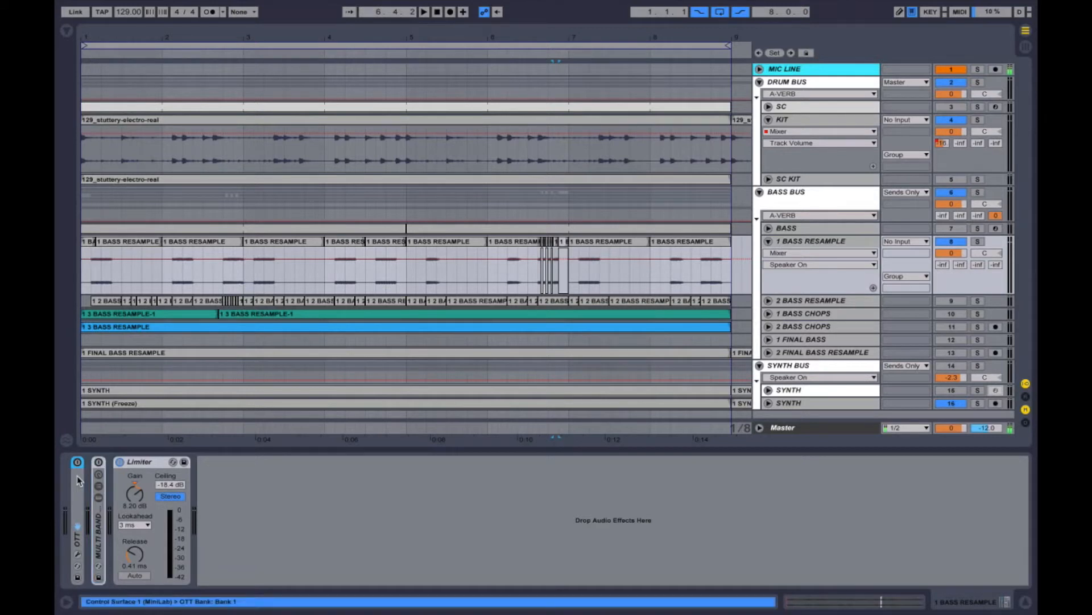
double_click(78, 481)
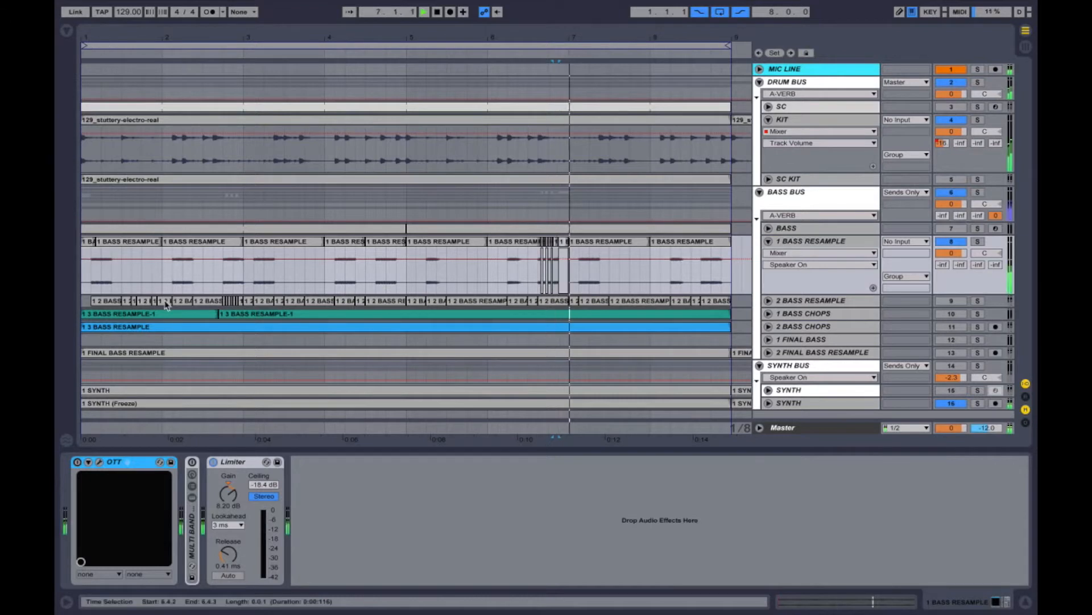
Play the eight-bar loop from the start and compare the bass with OTT off and on, leaving OTT on.
left_click(108, 46)
key("space")
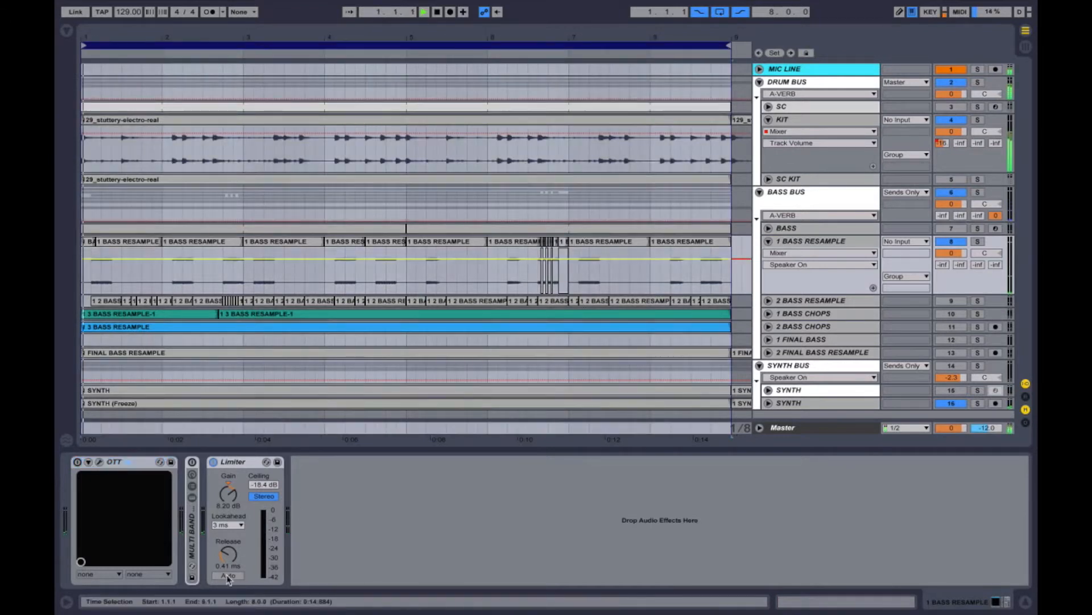
left_click(77, 462)
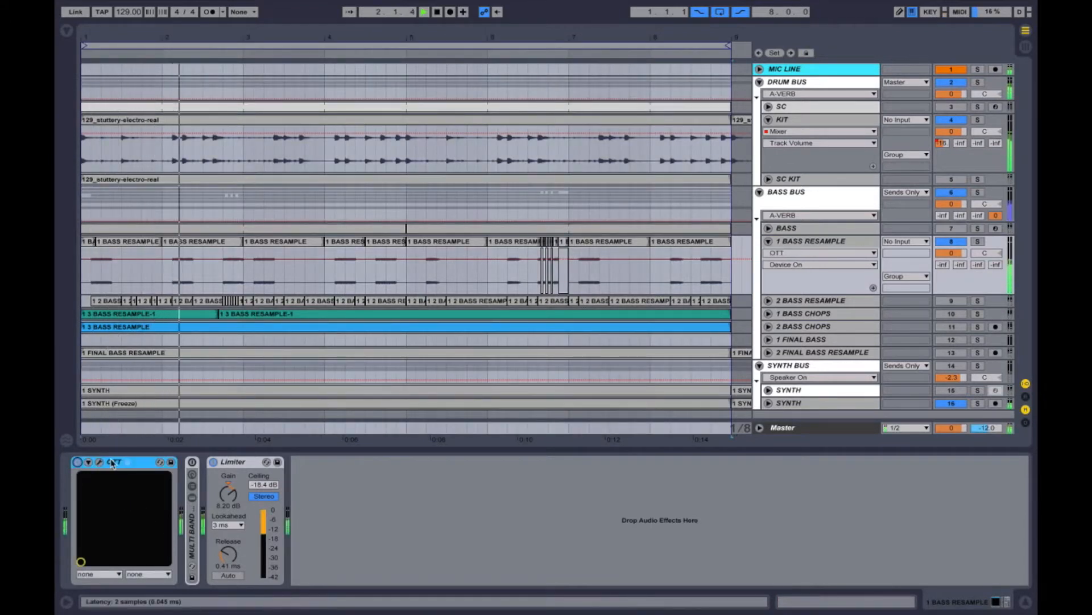
left_click(78, 463)
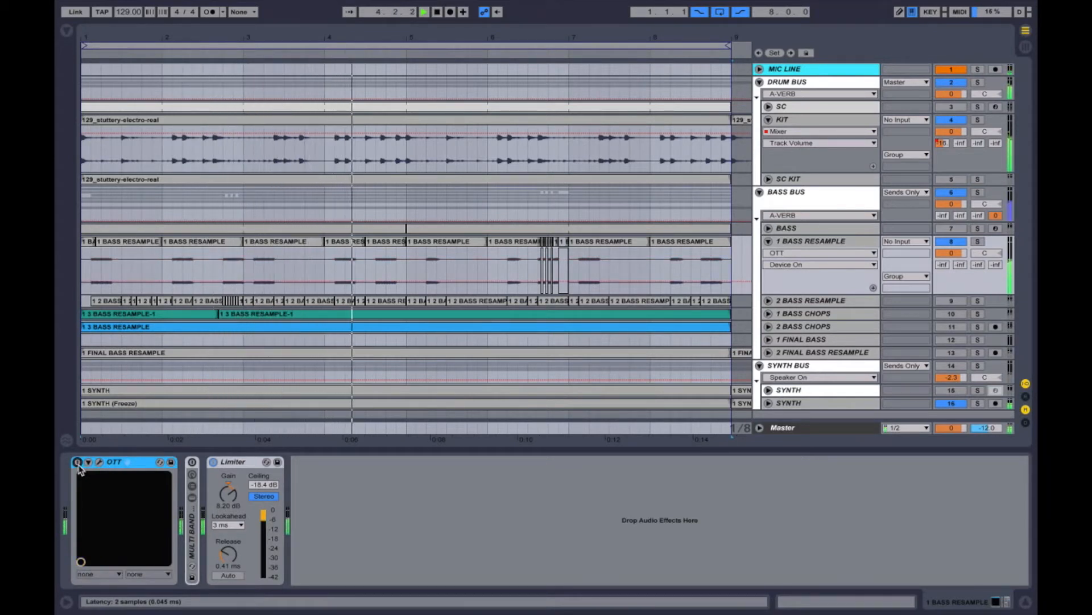
left_click(77, 462)
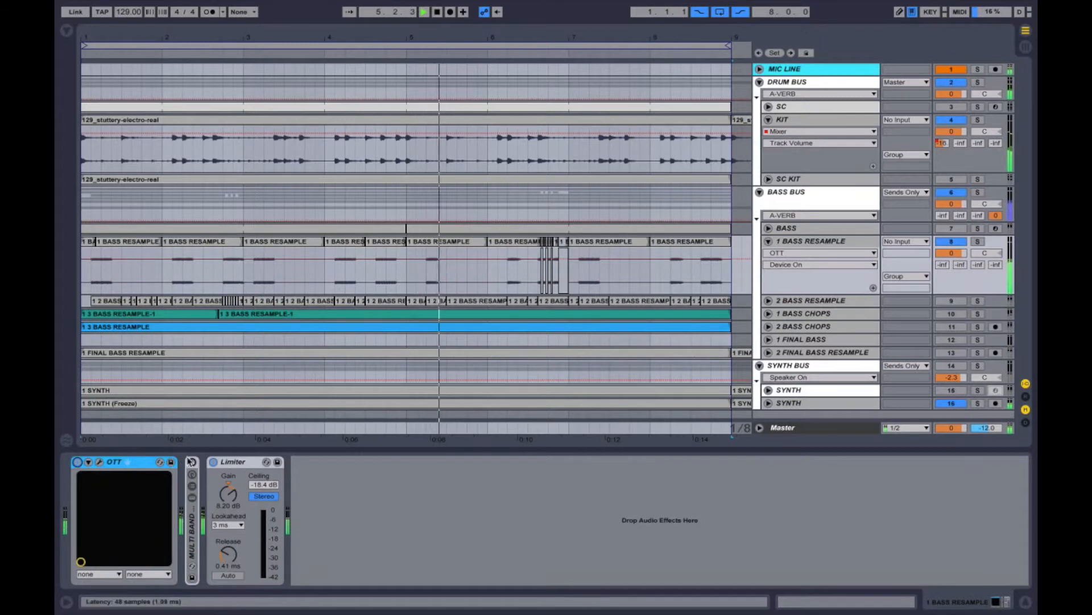
Unfold the MULTI BAND FX rack and examine the devices in its HIGH, MID and LOW chains.
double_click(193, 522)
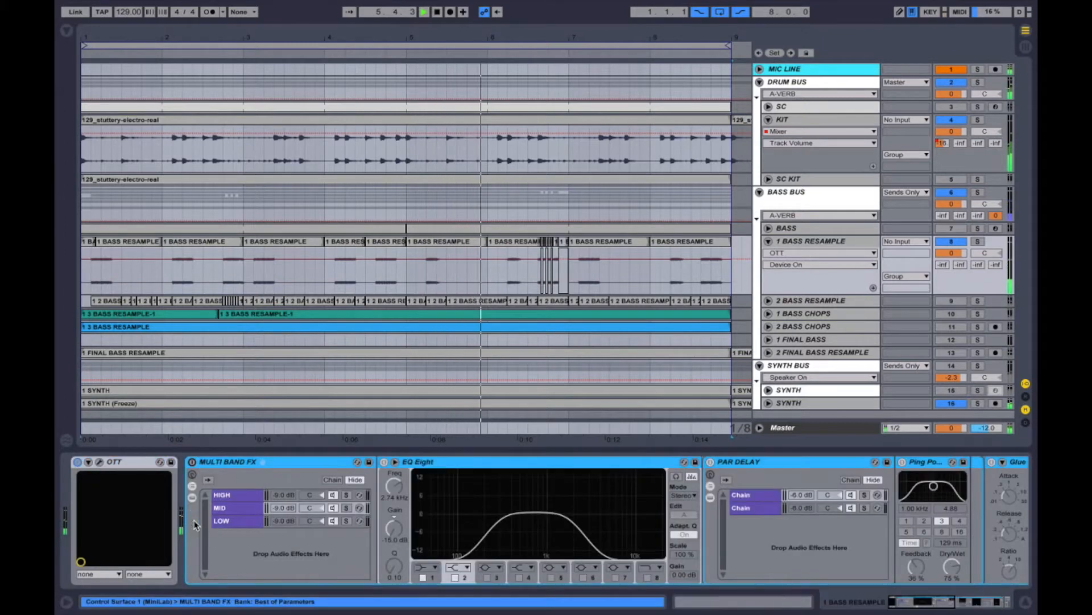
left_click(240, 495)
left_click(237, 508)
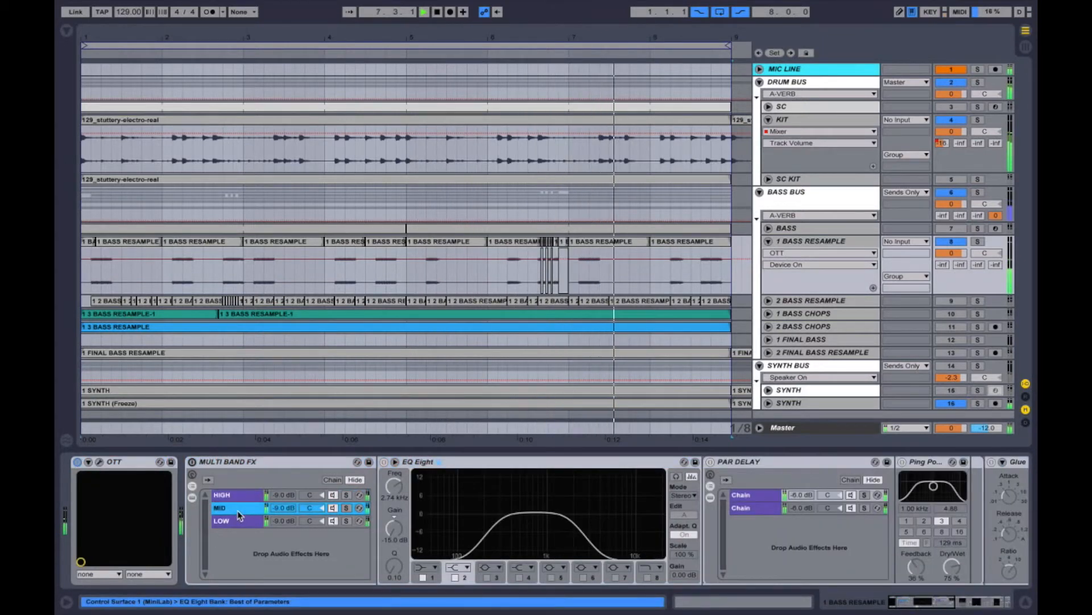
left_click(237, 522)
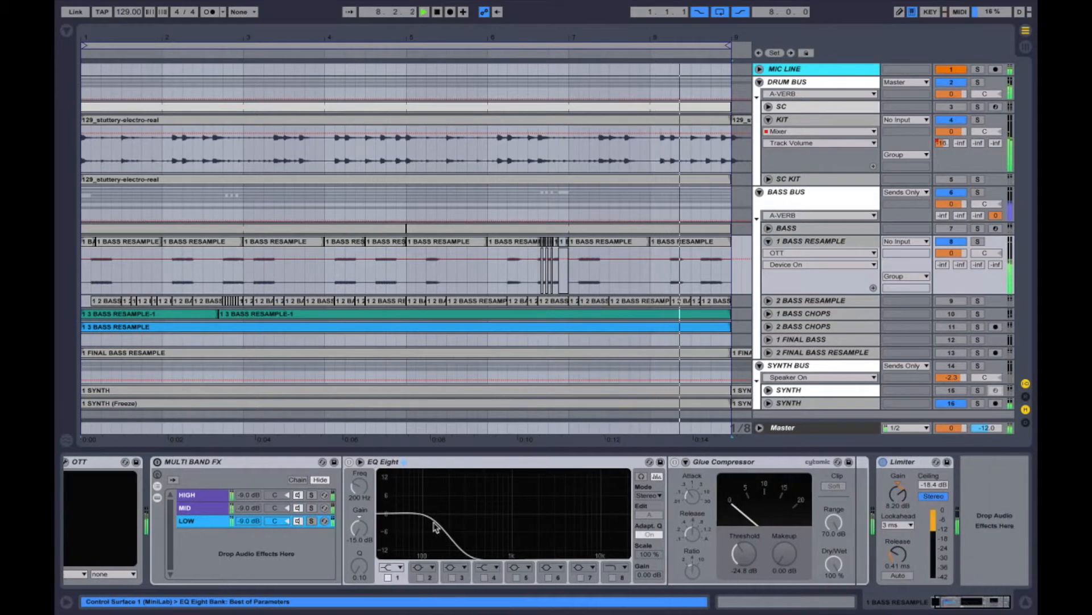
left_click(202, 508)
scroll(98, 477, "left", 3)
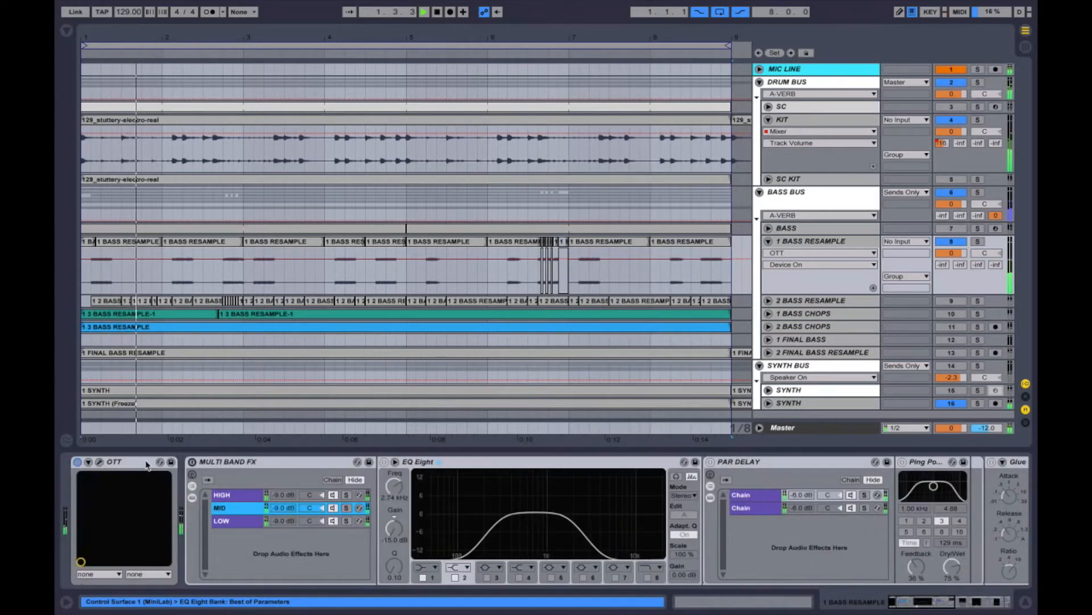
Switch on the MULTI BAND FX rack, review its MID and HIGH chain effects during playback, and fold the rack.
left_click(193, 462)
left_click(233, 507)
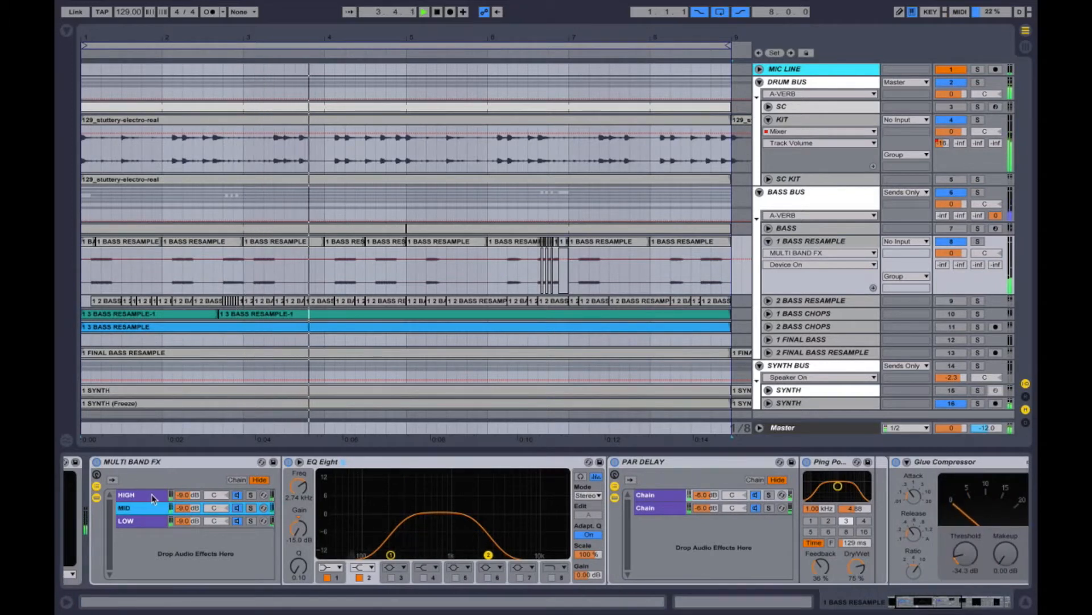
scroll(263, 496, "right", 5)
scroll(263, 496, "right", 6)
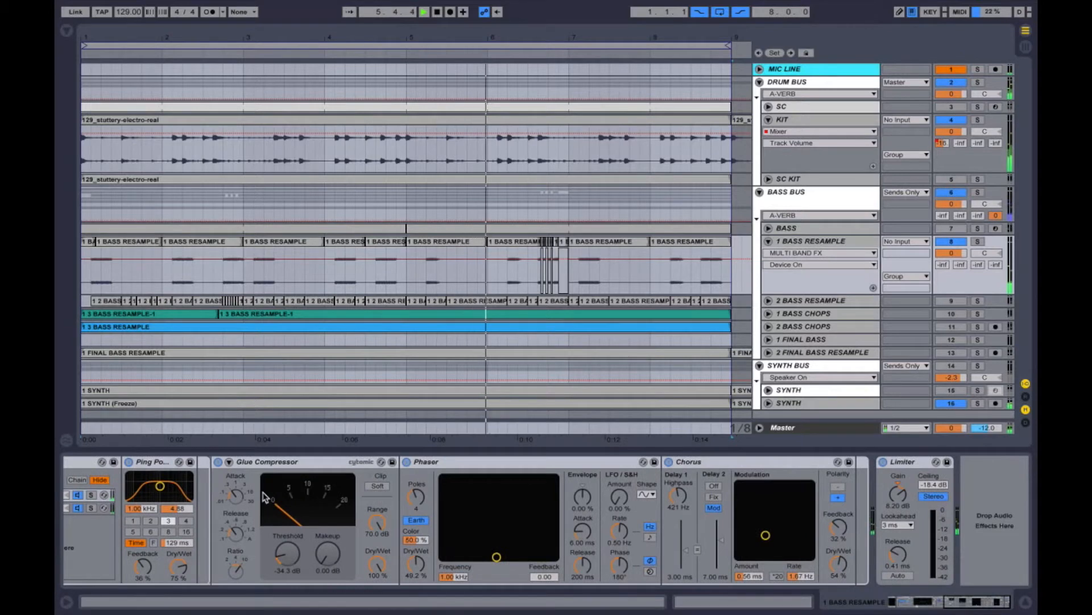
scroll(263, 497, "left", 10)
scroll(264, 497, "left", 6)
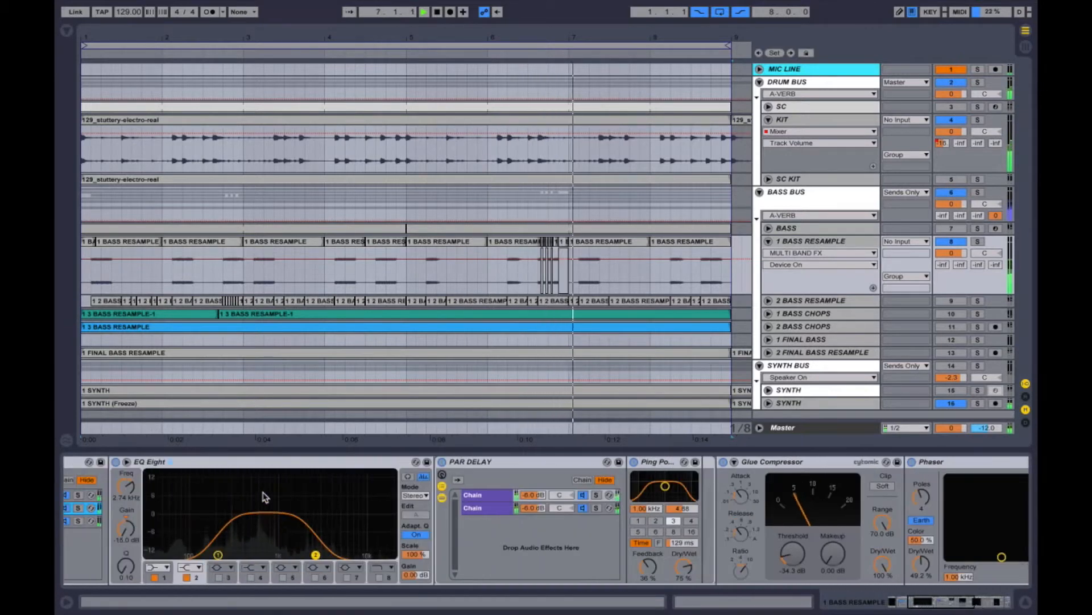
left_click(117, 499)
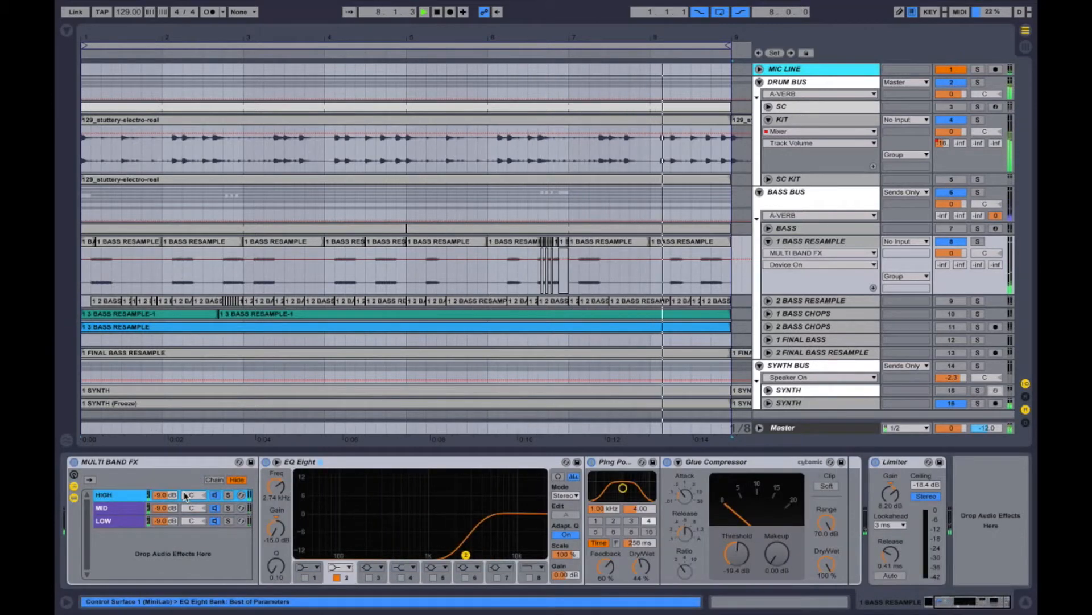
scroll(220, 460, "left", 3)
double_click(221, 462)
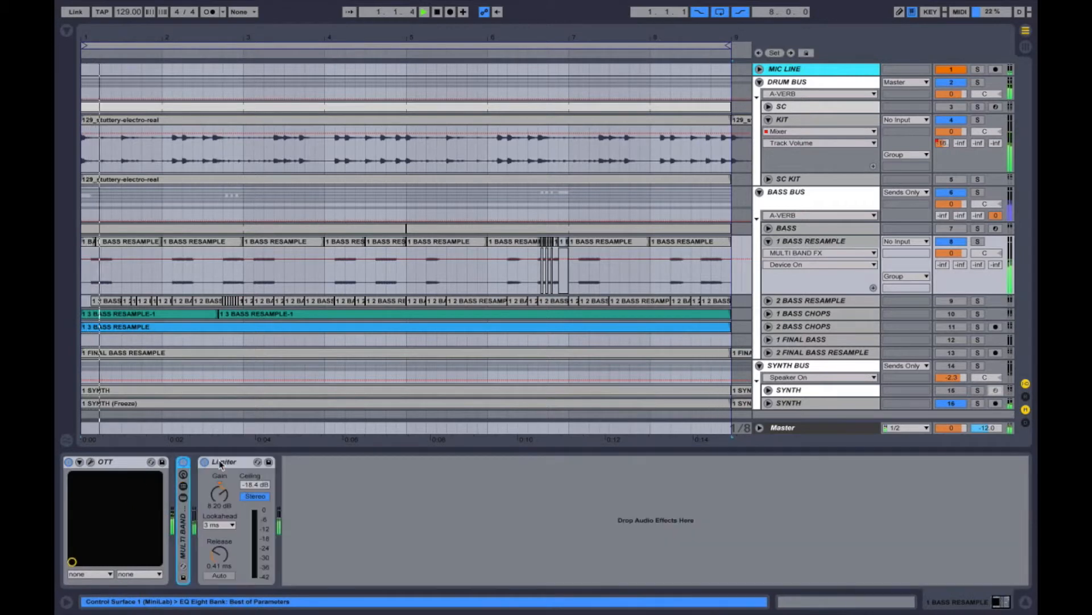
Fold OTT and the 1 BASS RESAMPLE track, unfold the 2 BASS RESAMPLE track, and select its first clip.
double_click(101, 462)
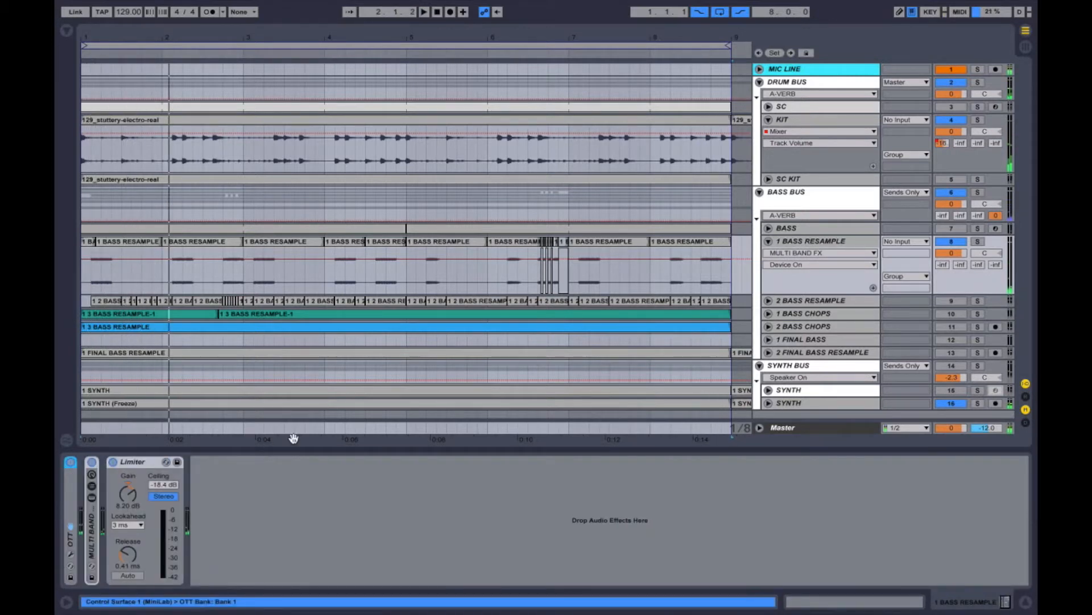
left_click(768, 241)
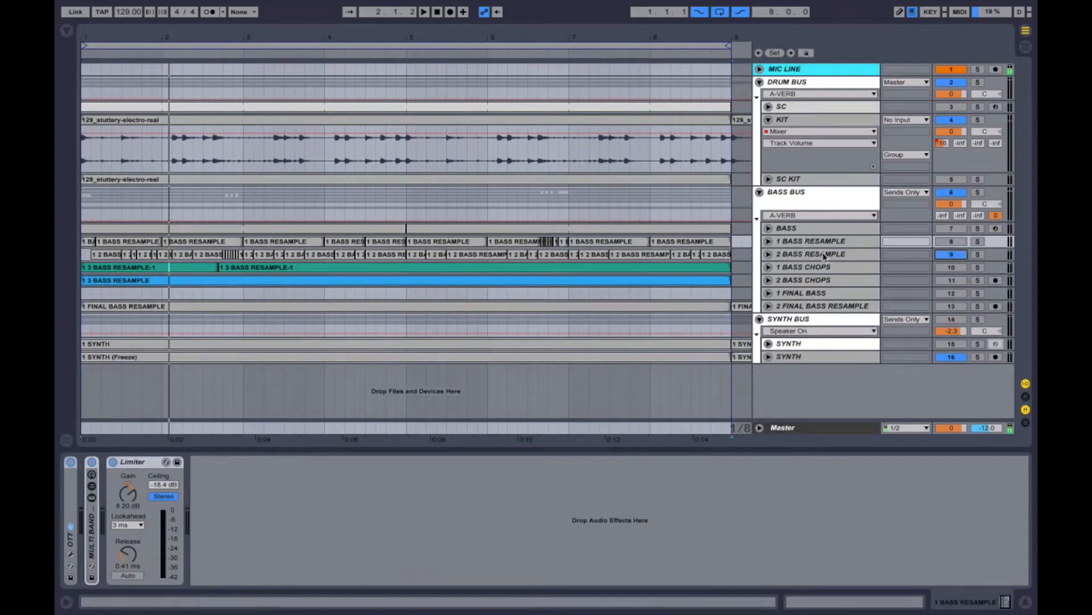
left_click(769, 255)
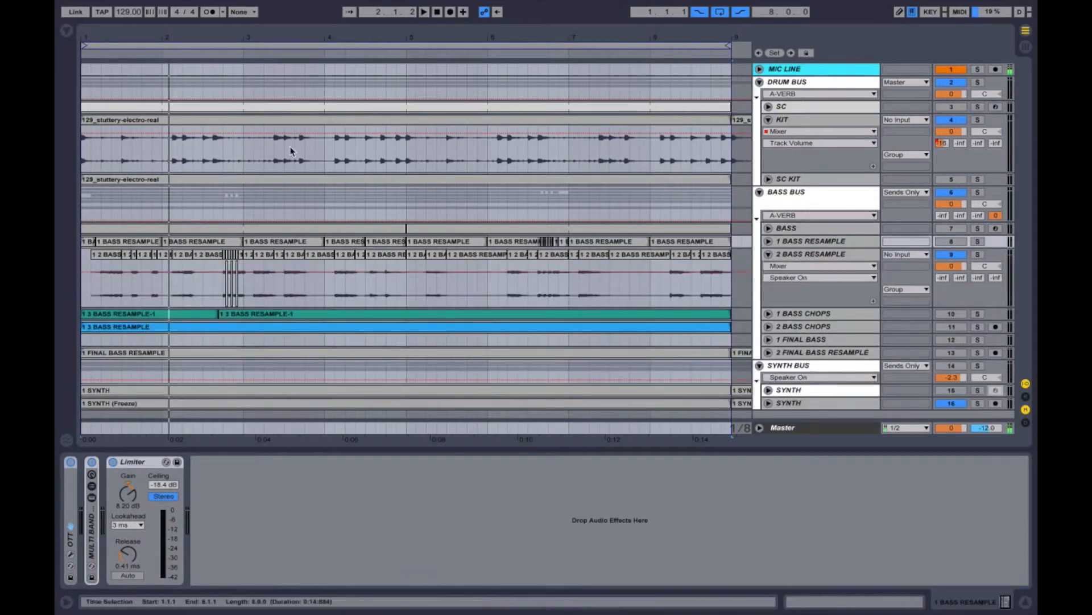
left_click(104, 255)
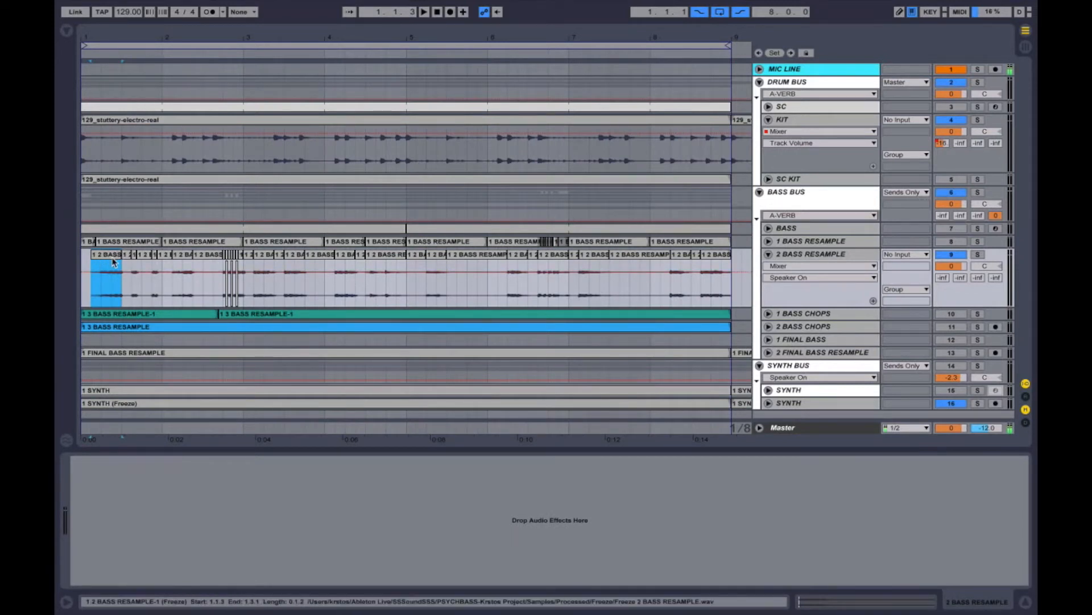
Select the eight-bar loop and play it to audition the 2 BASS RESAMPLE track with the drums.
left_click(114, 46)
key("space")
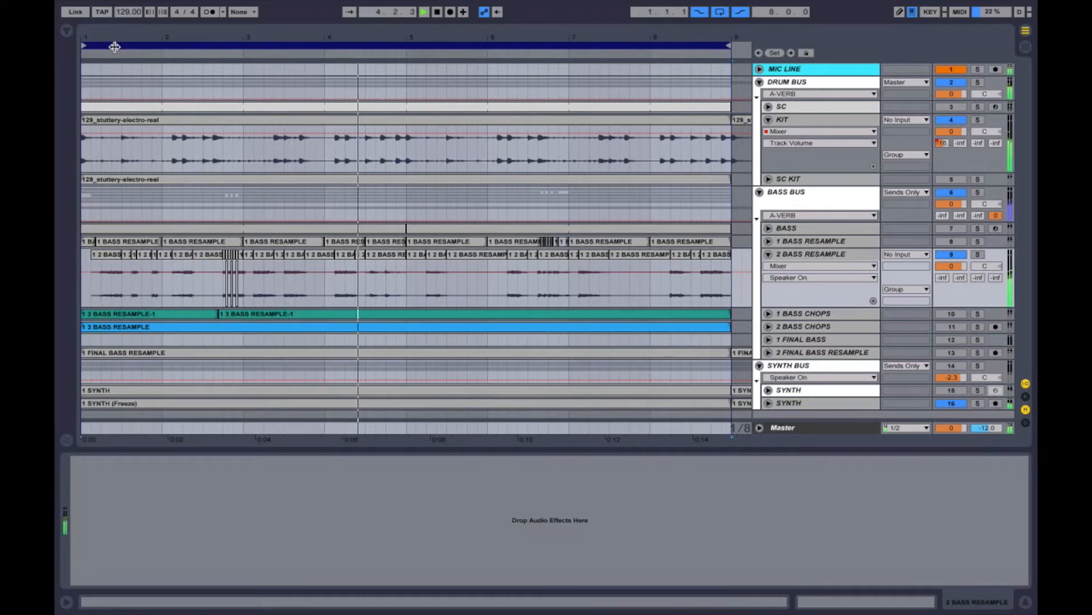
key("space")
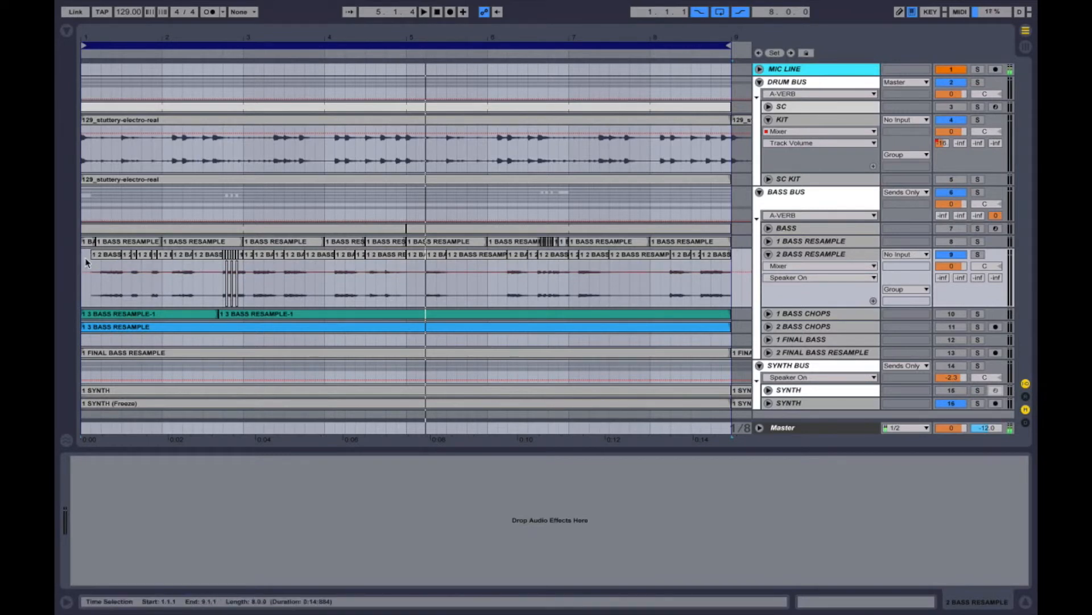
key("space")
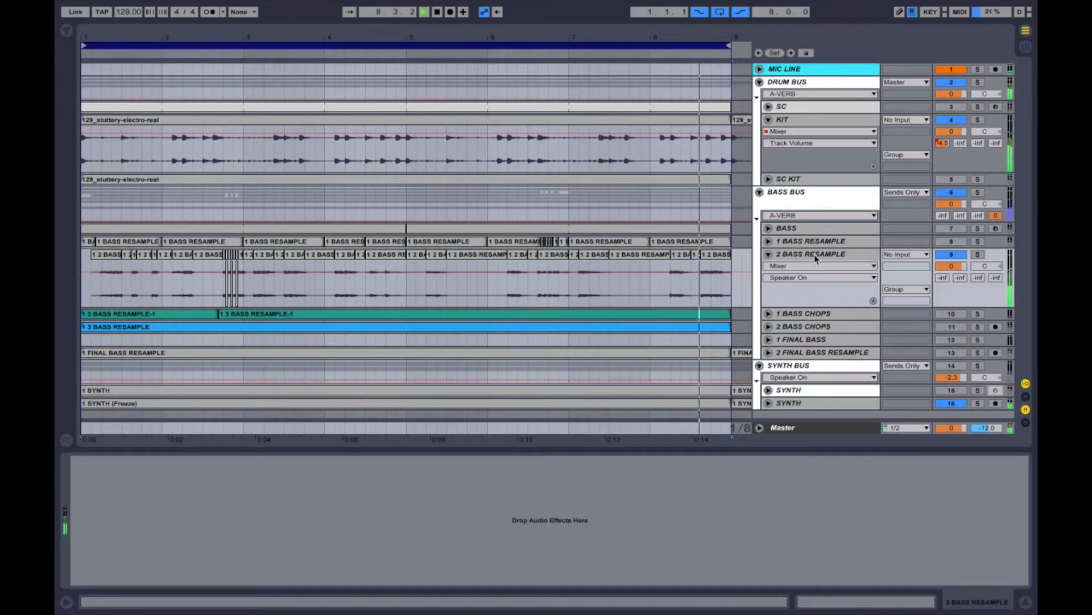
Check the device chains of the 2 BASS RESAMPLE and 1 FINAL BASS tracks.
left_click(789, 255)
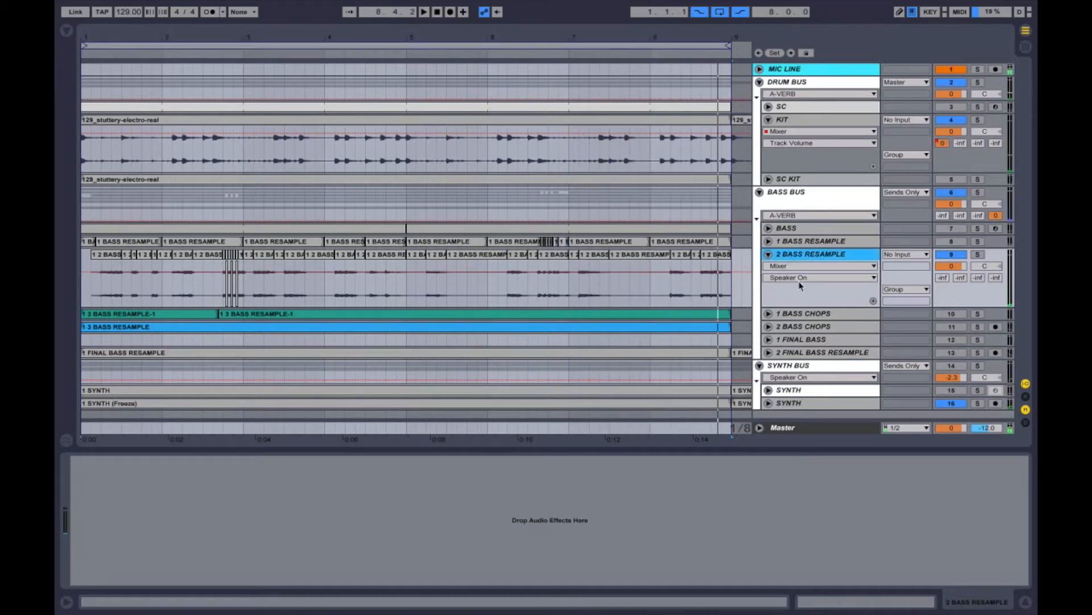
key("shift+Tab")
key("shift+Tab")
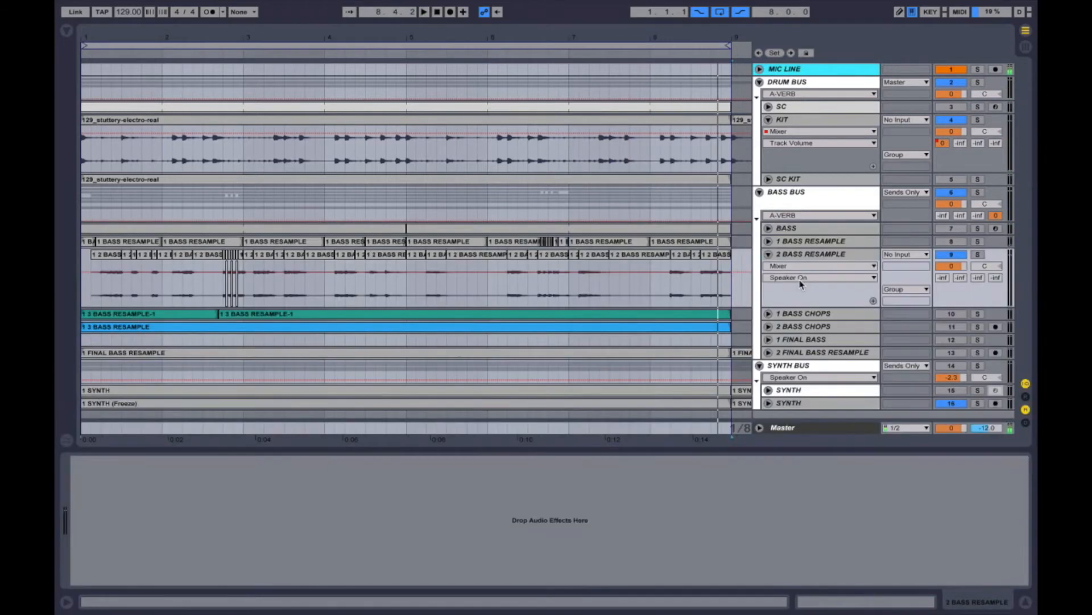
key("Down")
left_click(806, 340)
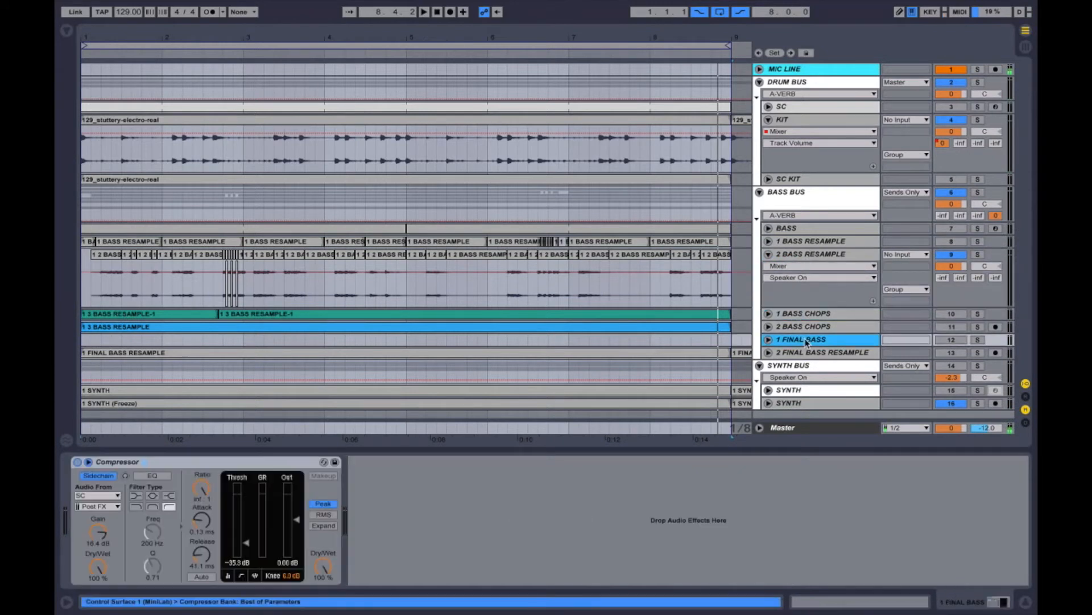
left_click(802, 255)
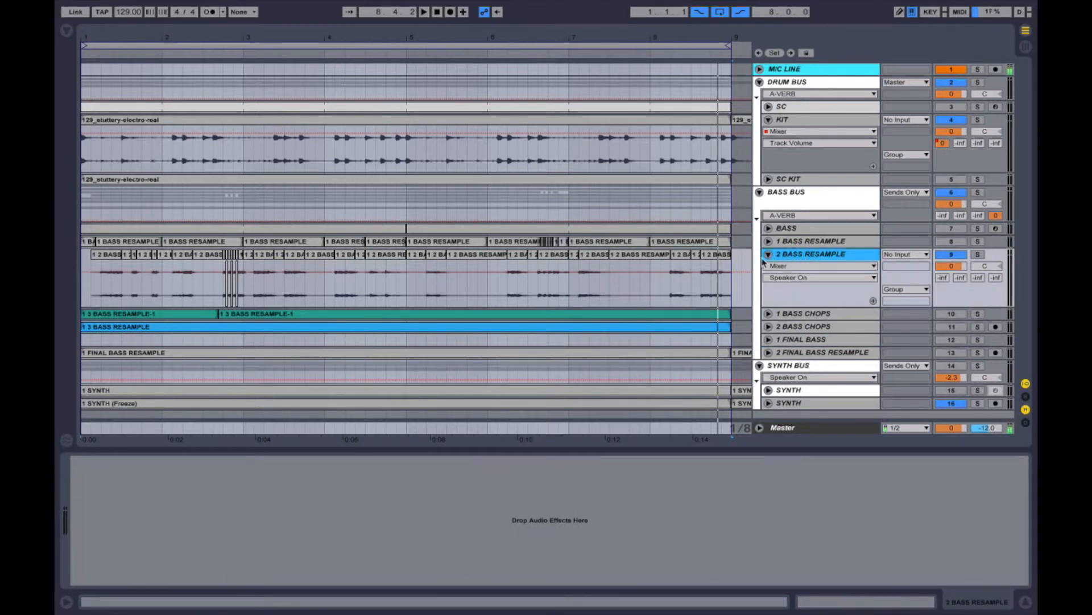
Unfold the 1 BASS CHOPS and 2 BASS CHOPS tracks to view their waveforms.
left_click(793, 314)
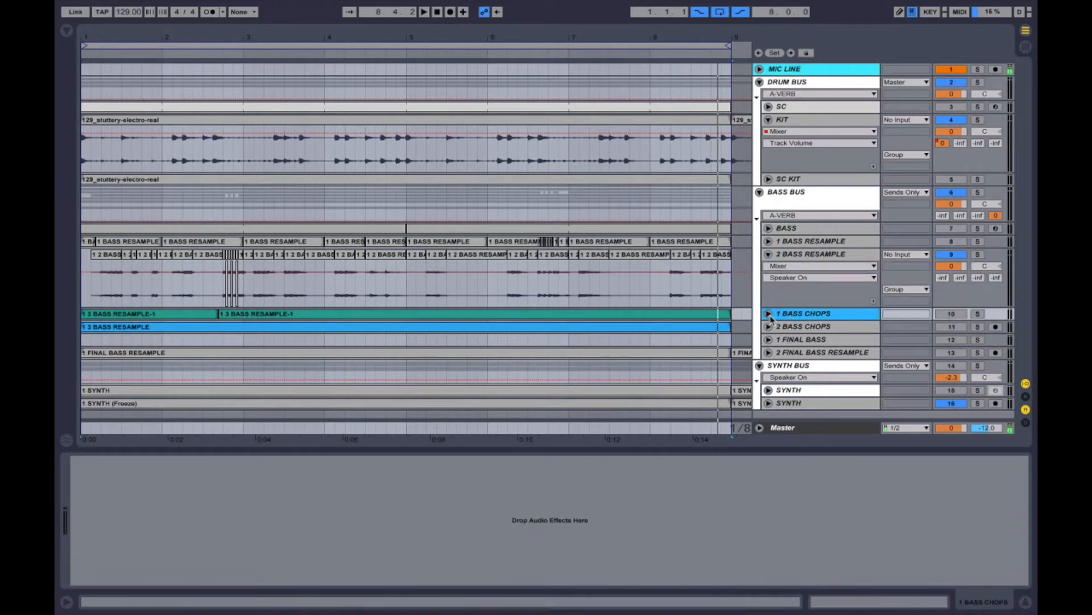
left_click(768, 314)
scroll(792, 304, "down", 1)
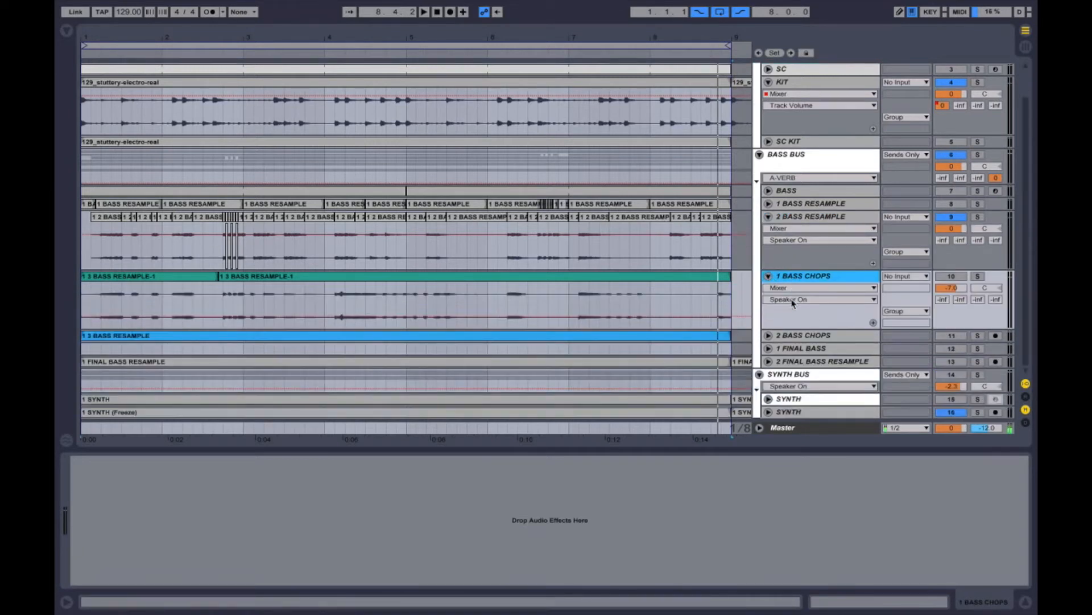
left_click(806, 337)
left_click(768, 336)
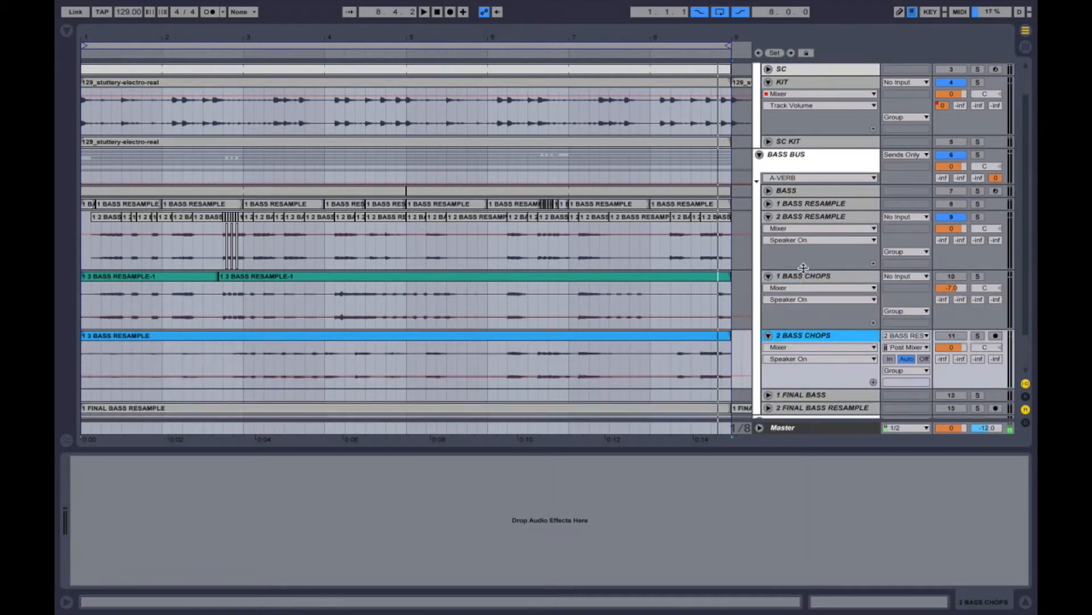
scroll(804, 279, "down", 1)
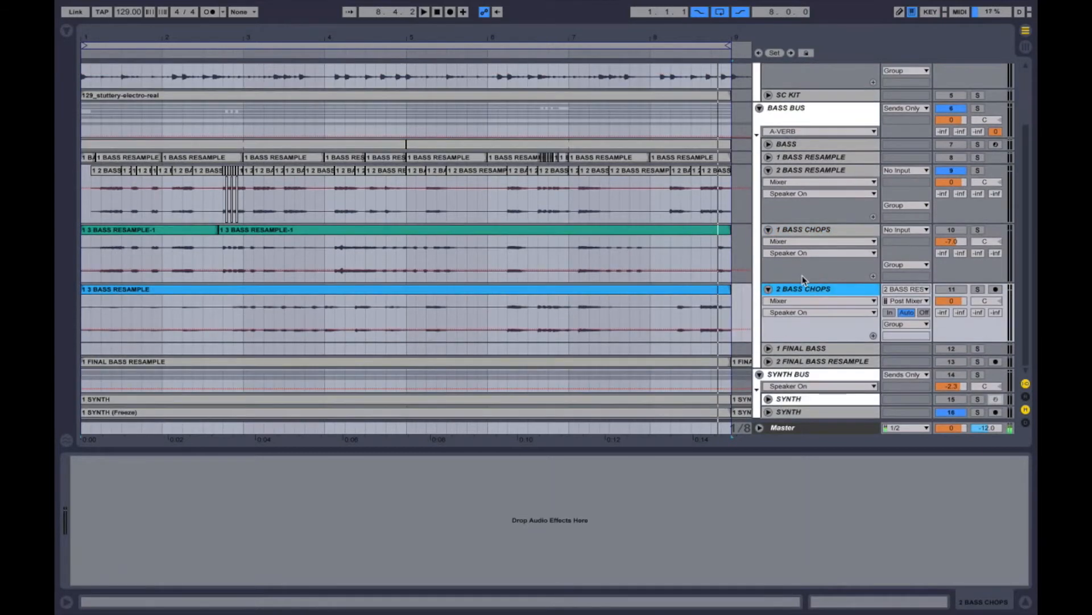
Select the second clip on 1 BASS CHOPS, and fold both BASS CHOPS tracks and 2 BASS RESAMPLE.
left_click(798, 230)
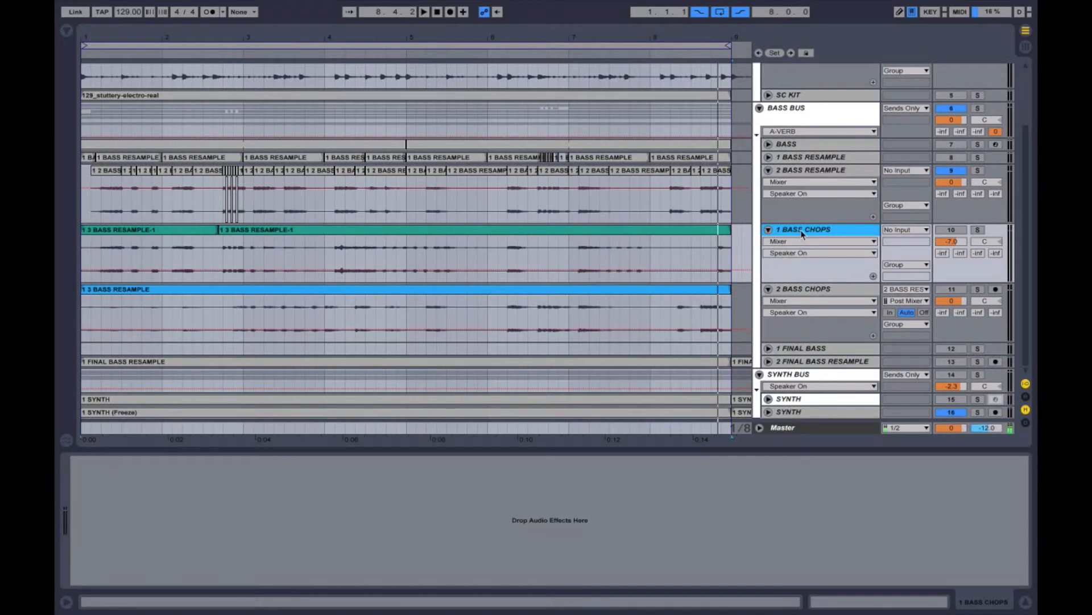
left_click(618, 230)
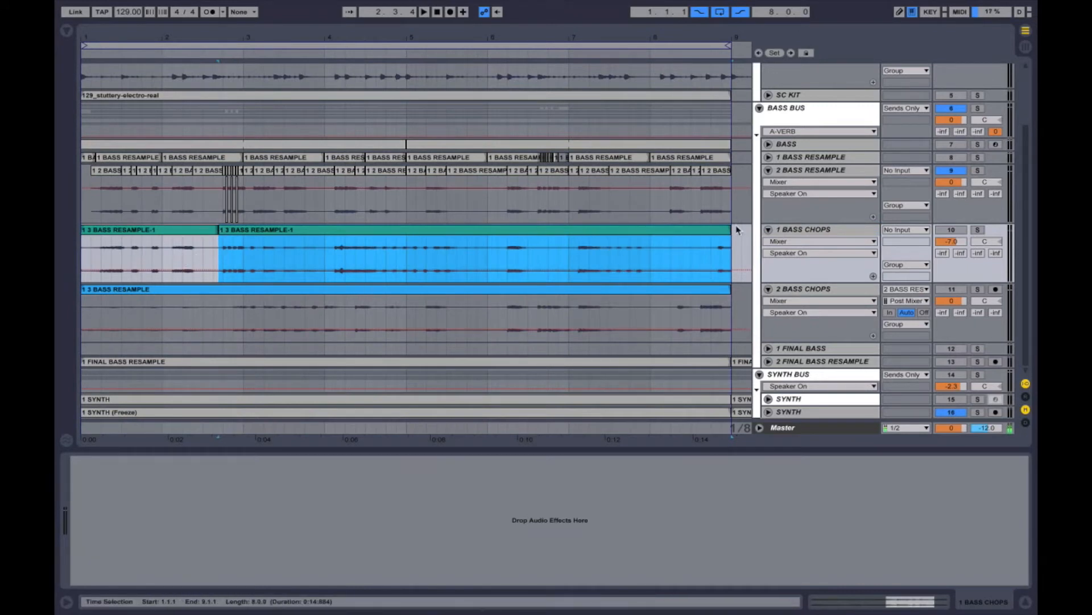
left_click(775, 233)
left_click(769, 230)
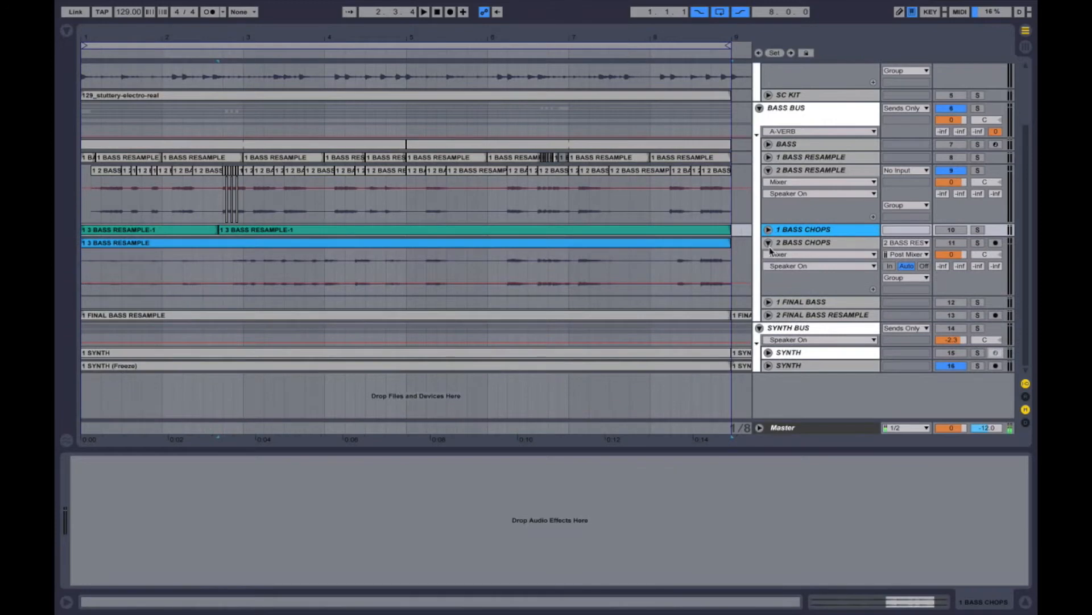
left_click(769, 255)
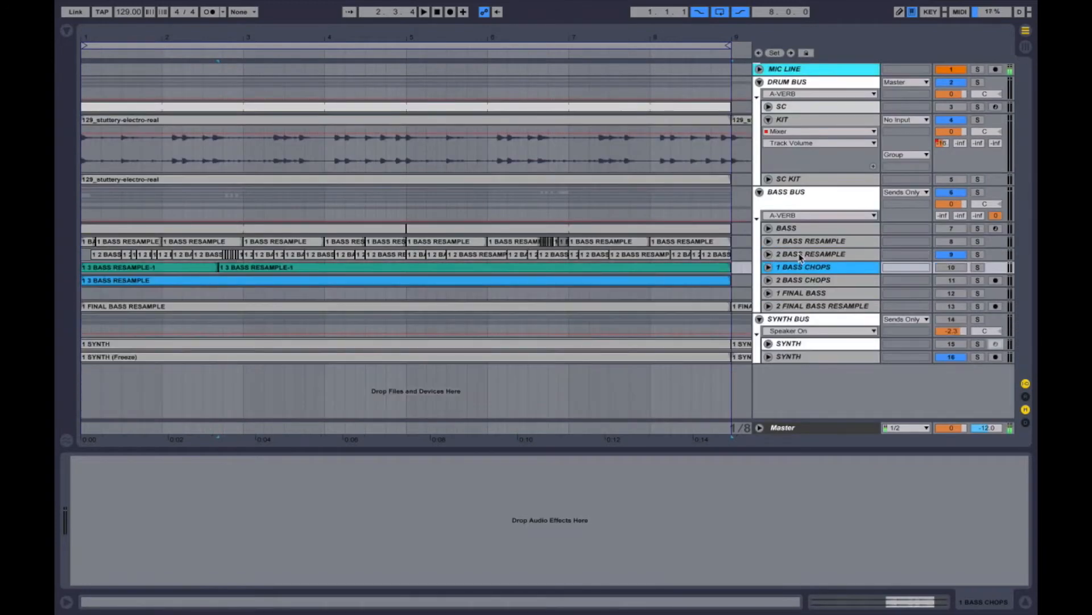
left_click(802, 256)
left_click(768, 255)
left_click(769, 255)
Show the sidechain compressor on 1 FINAL BASS and examine the MIDI notes and click sampler of its SC source track.
left_click(807, 294)
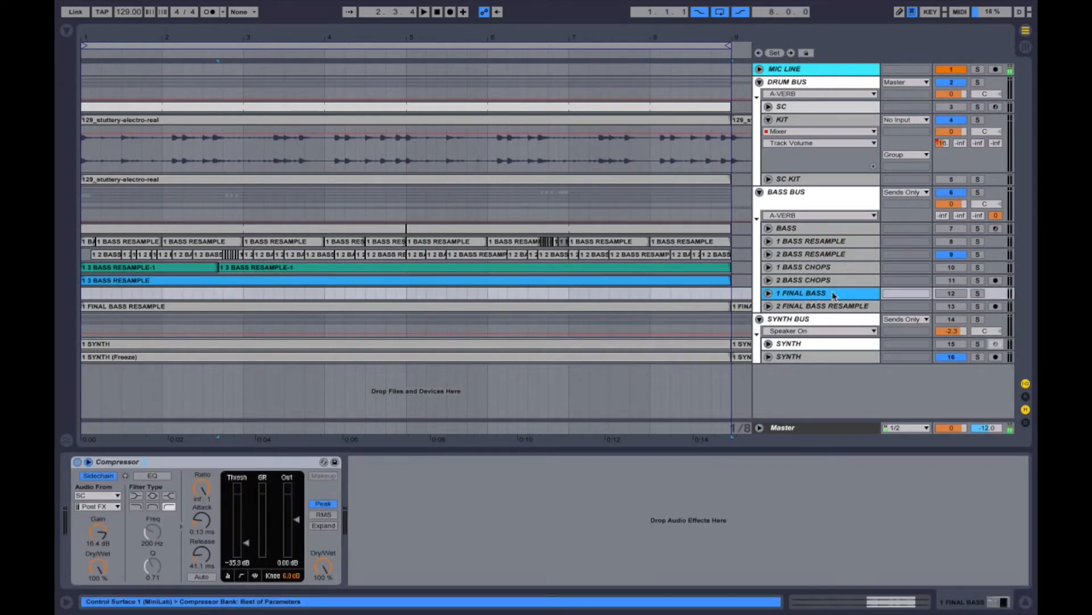
left_click(768, 107)
left_click(524, 110)
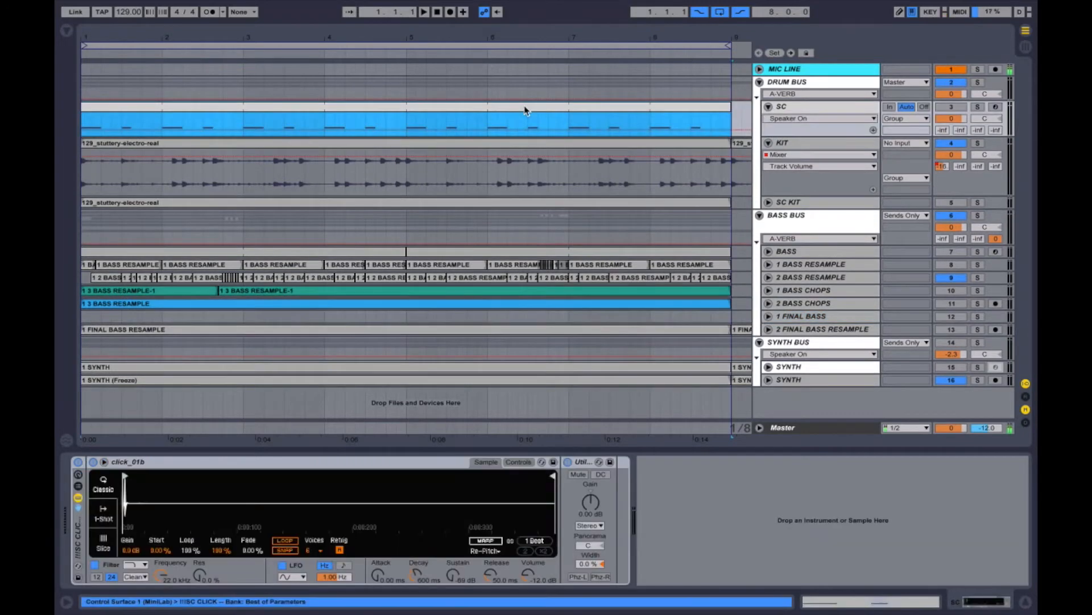
double_click(524, 110)
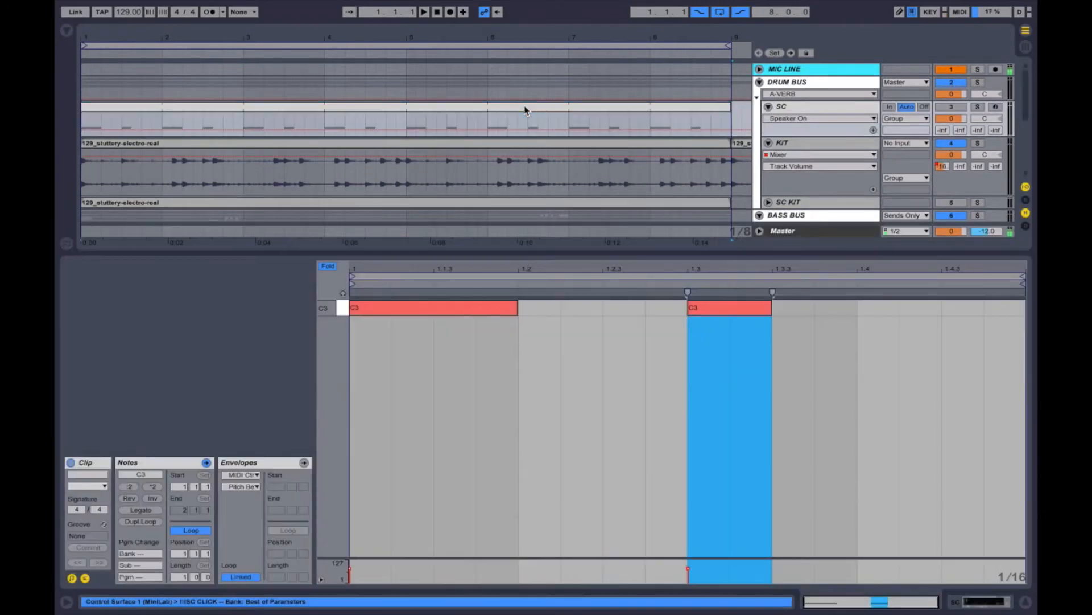
key("shift+Tab")
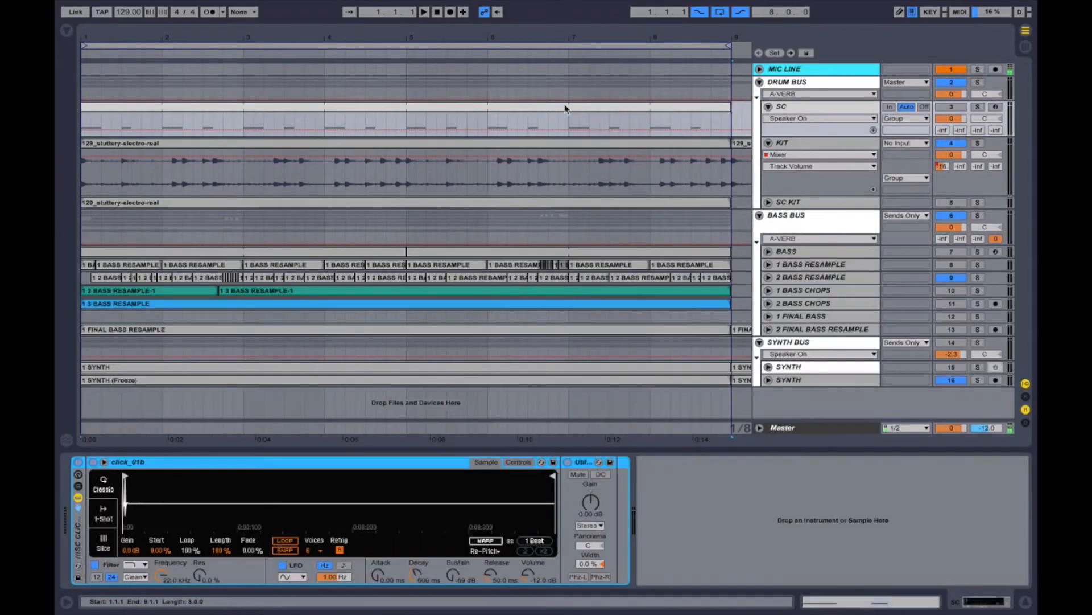
left_click(768, 106)
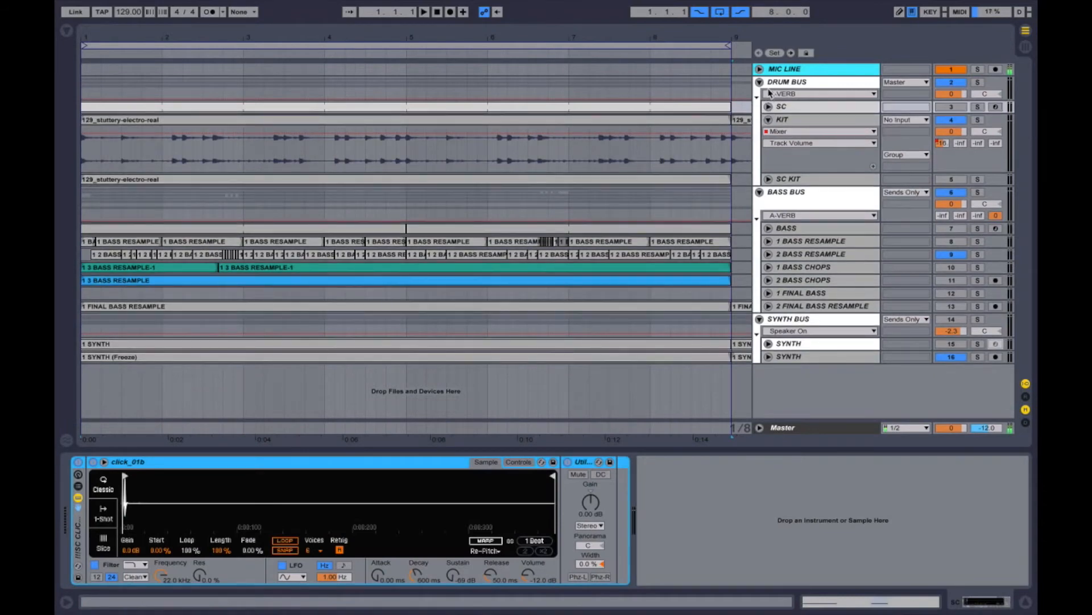
left_click(811, 110)
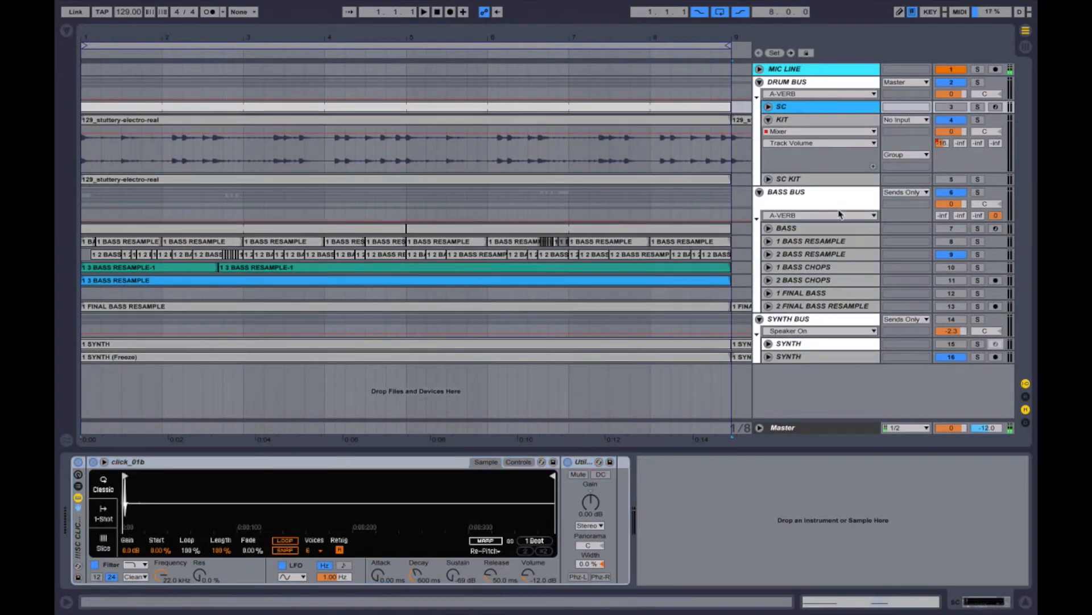
Review the mix bus device chains on the SYNTH BUS and BASS BUS groups.
left_click(827, 307)
left_click(819, 320)
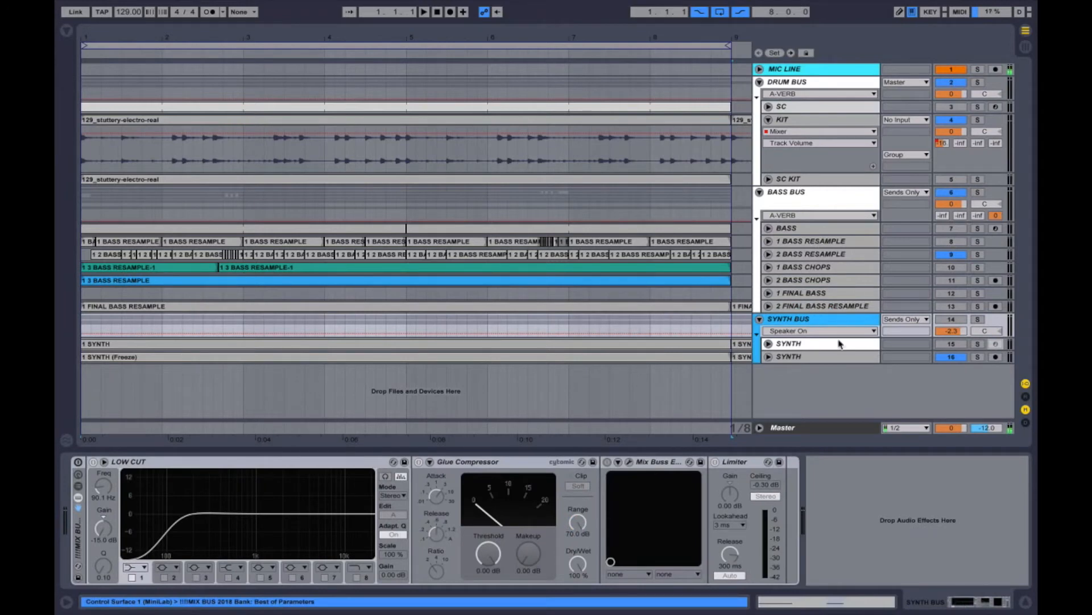
left_click(845, 357)
left_click(812, 198)
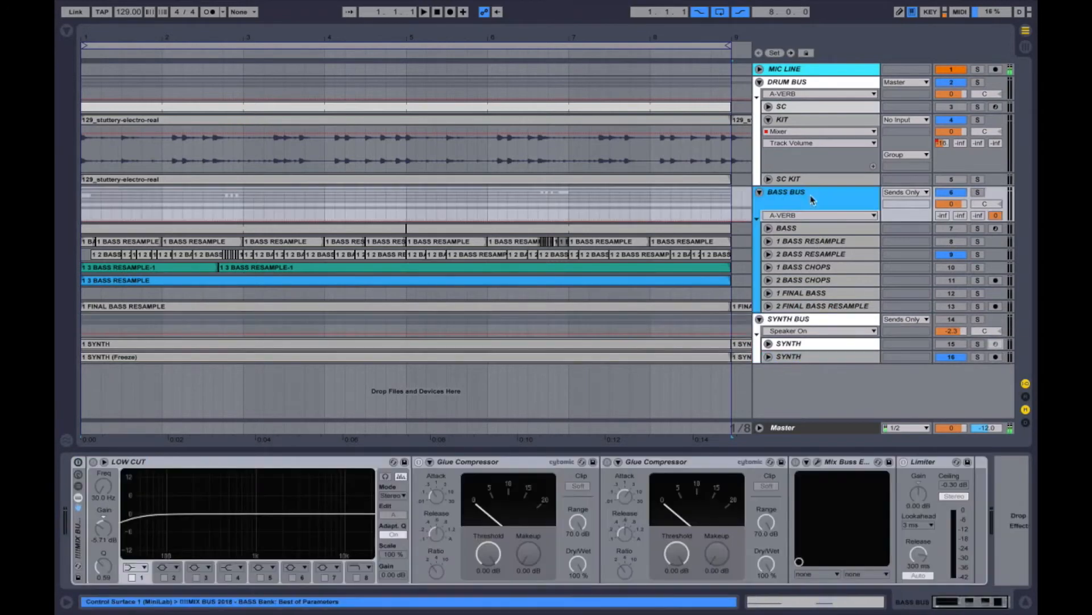
Revisit the 1 FINAL BASS compressor, unfold 2 FINAL BASS RESAMPLE to show its devices, and select its recorded clip.
left_click(798, 294)
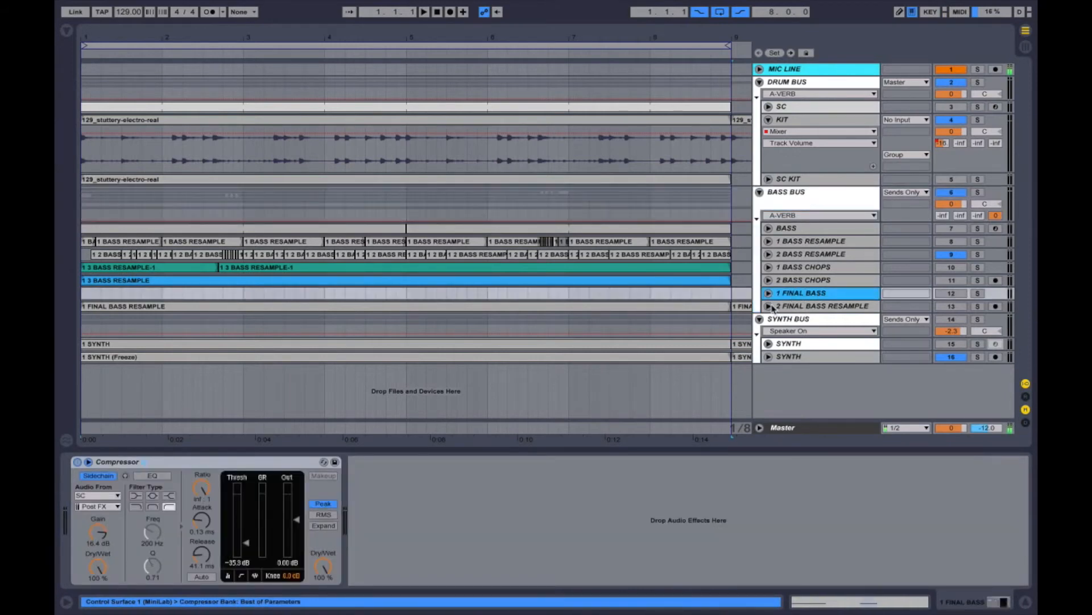
left_click(769, 307)
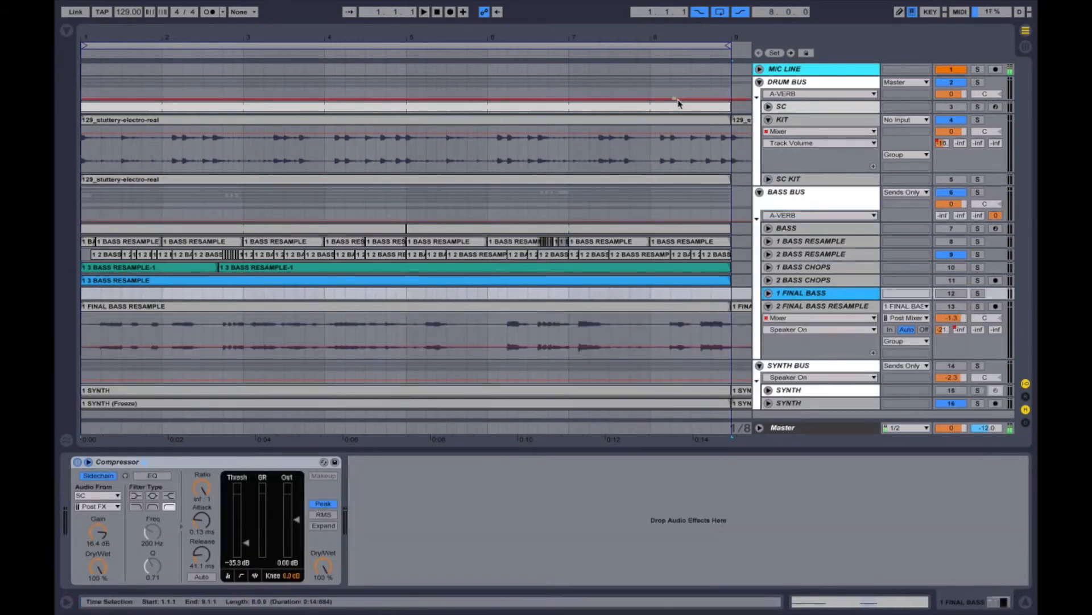
left_click(802, 308)
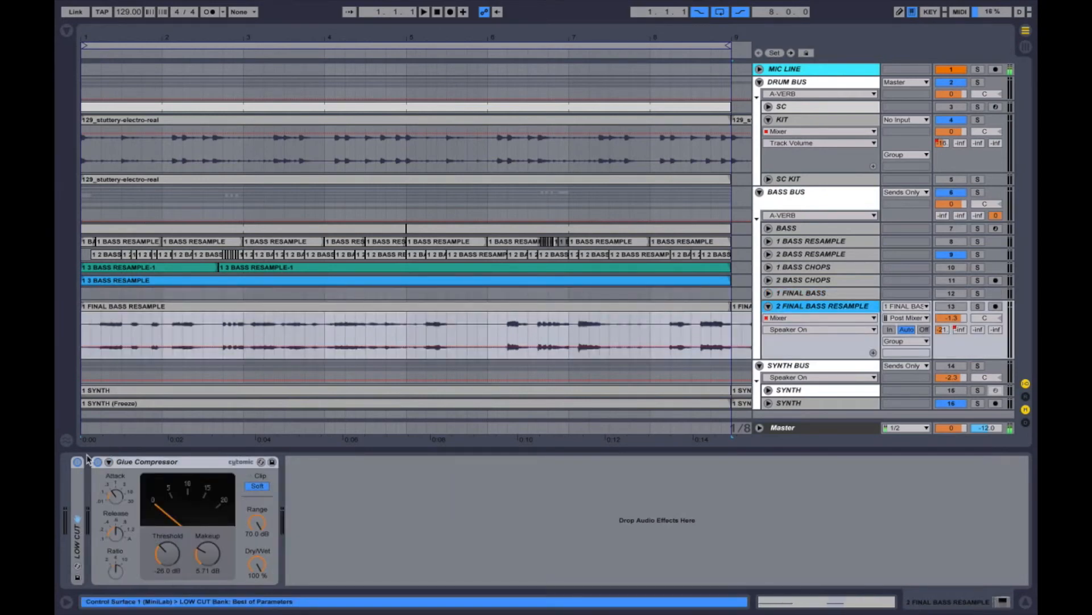
left_click(271, 307)
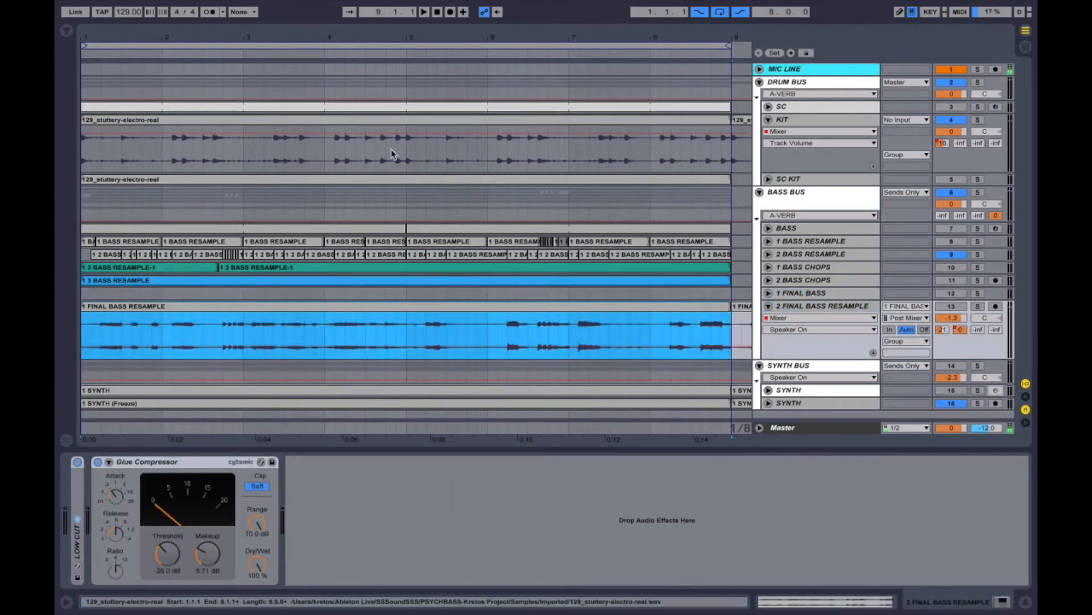
Deactivate 2 BASS RESAMPLE, activate 2 FINAL BASS RESAMPLE, and play the eight-bar loop to audition the final bass.
left_click(388, 45)
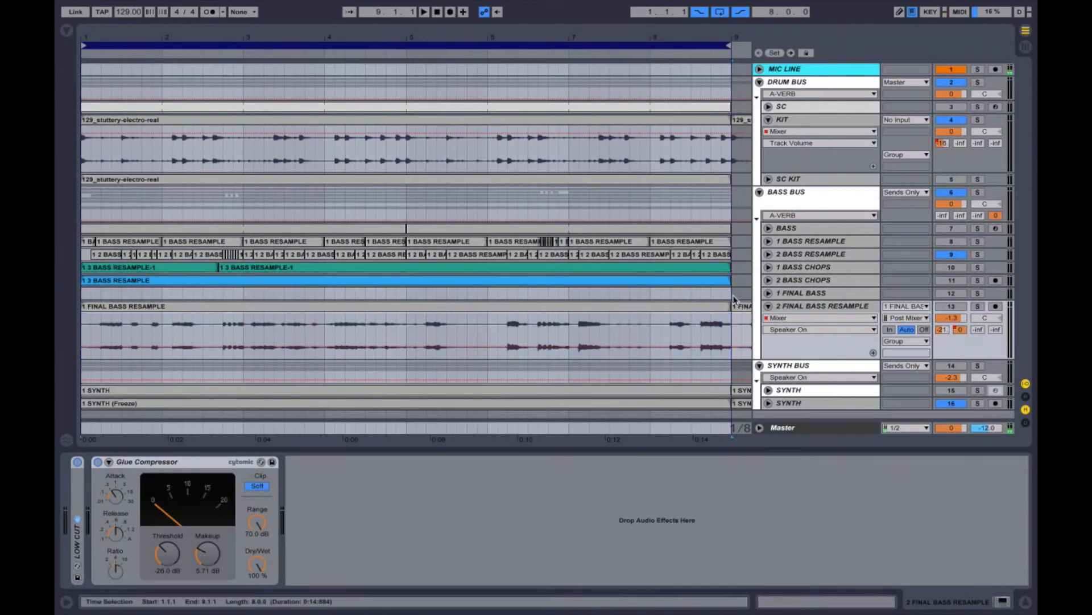
left_click(942, 256)
left_click(951, 307)
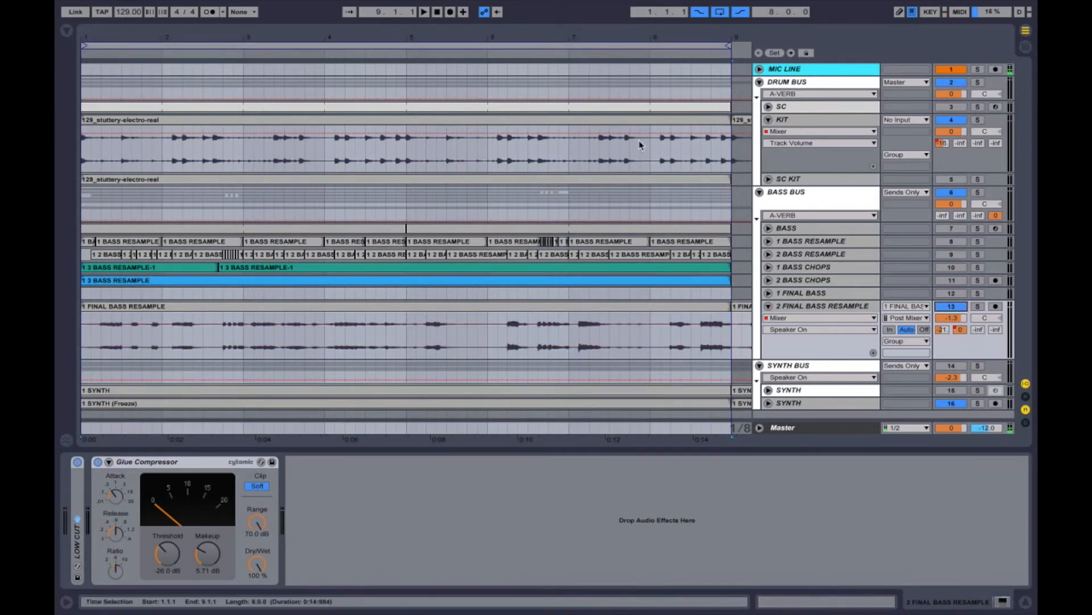
key("space")
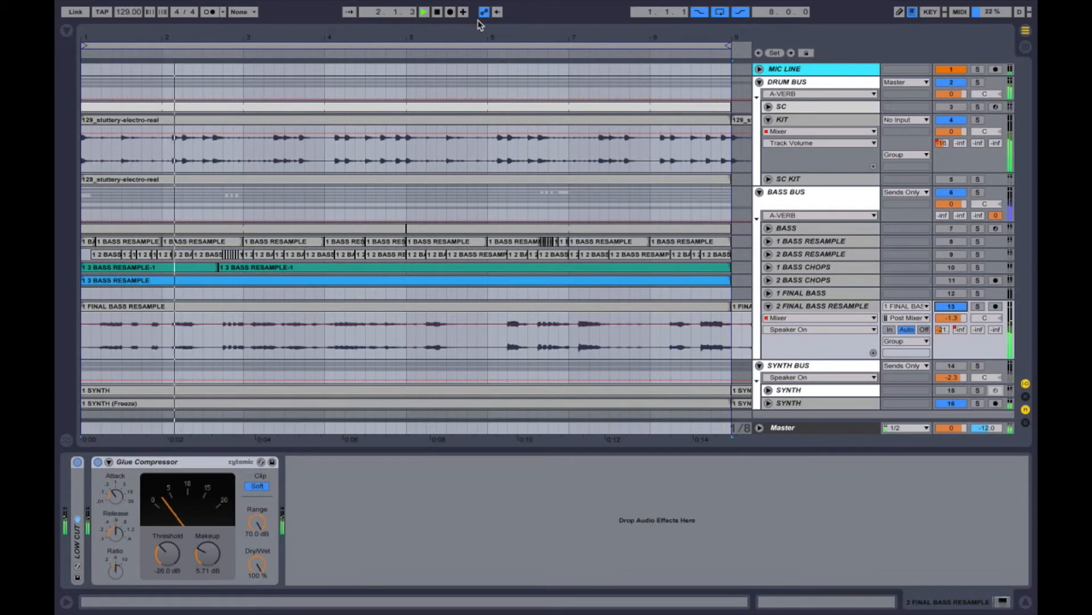
key("space")
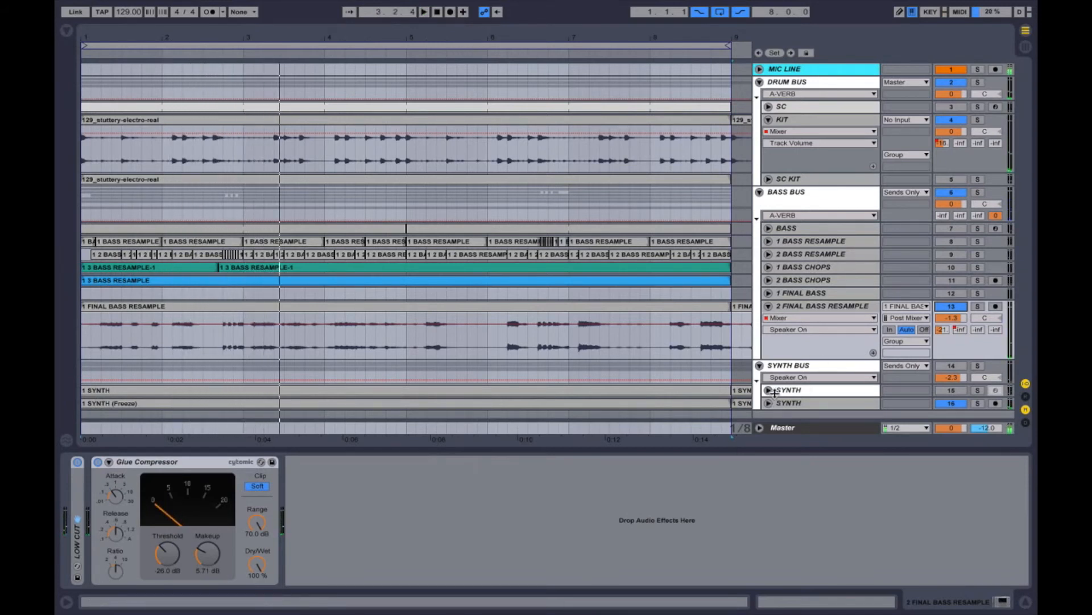
Activate the SYNTH BUS and unfold both its SYNTH tracks, showing the devices on the MIDI and frozen versions.
left_click(953, 367)
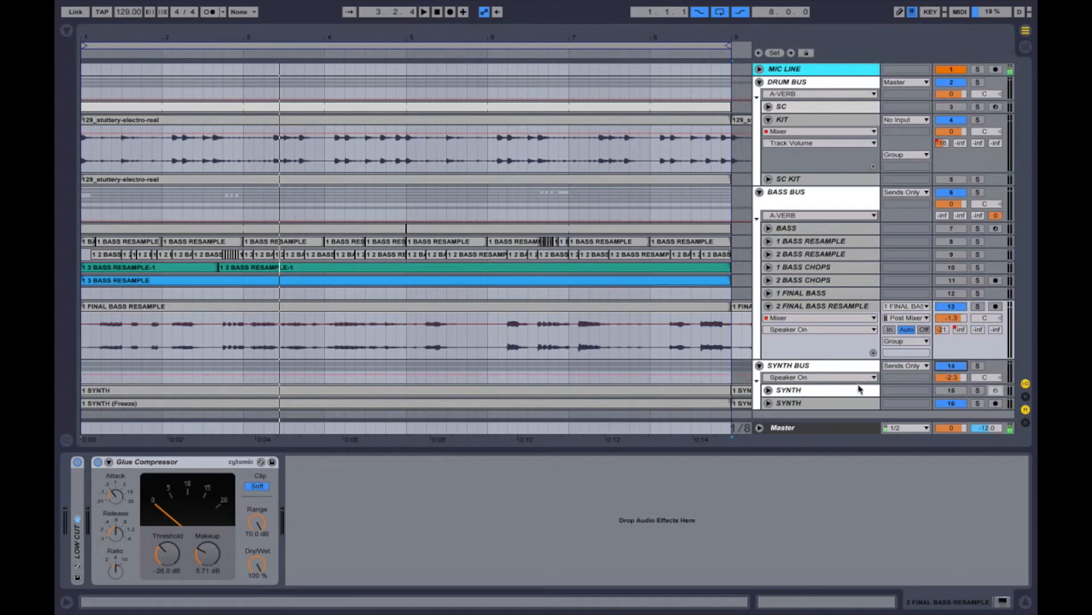
left_click(768, 404)
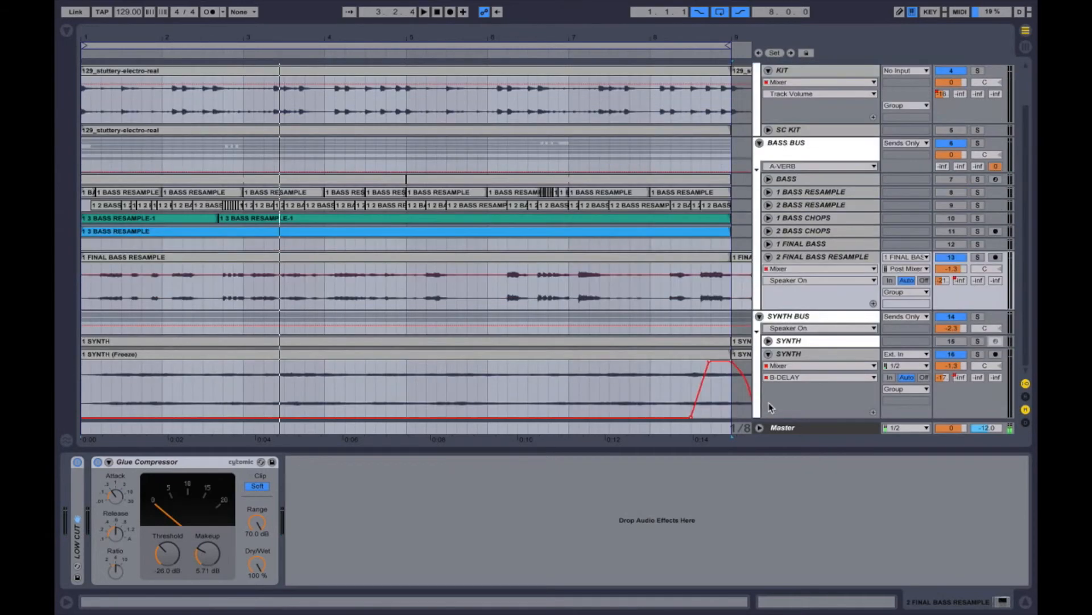
left_click(636, 346)
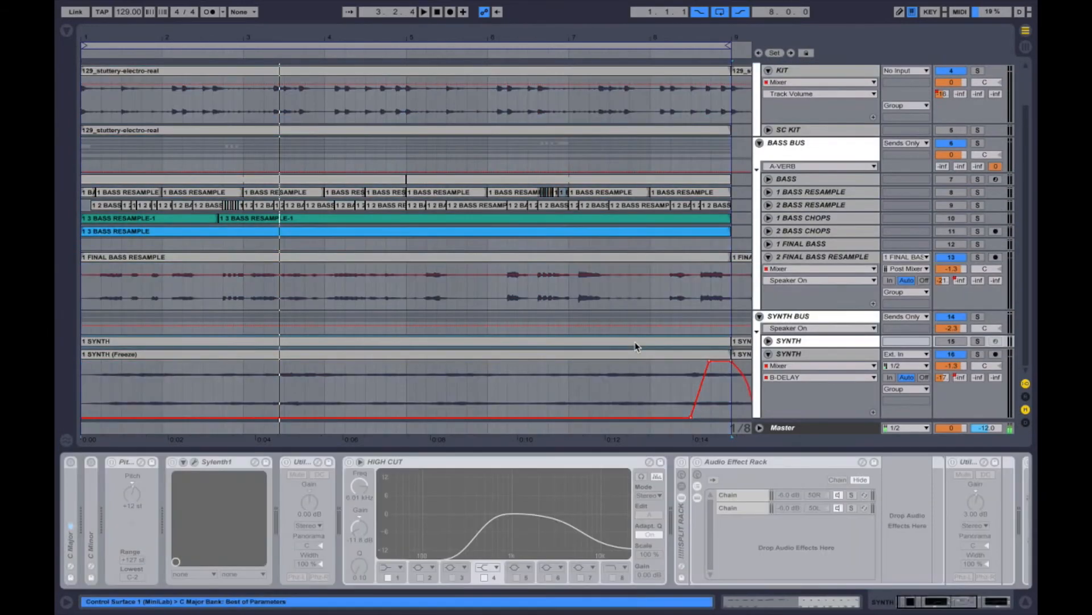
left_click(768, 341)
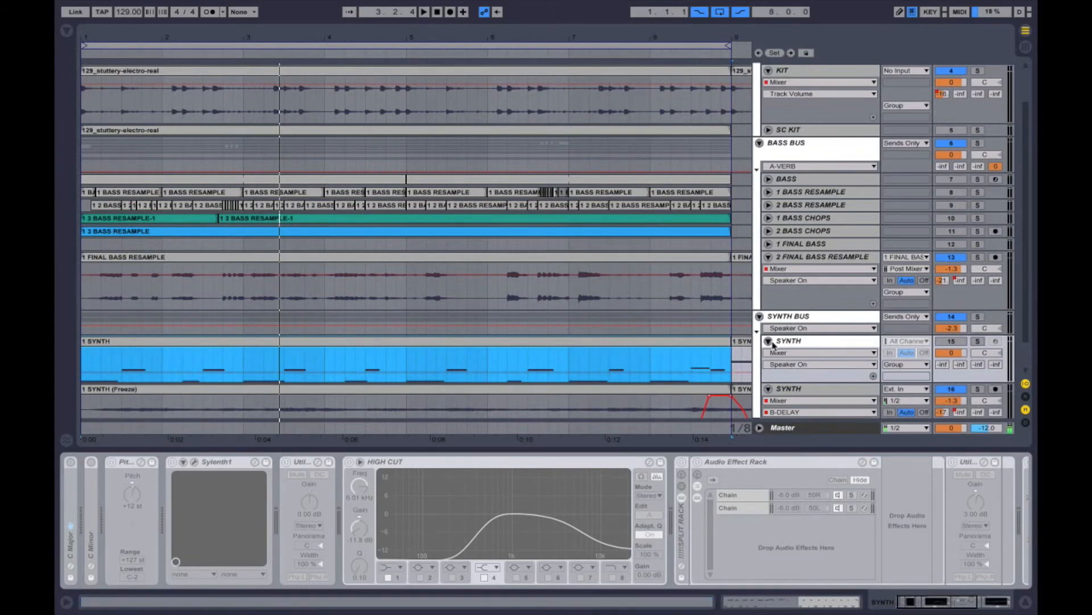
left_click(819, 389)
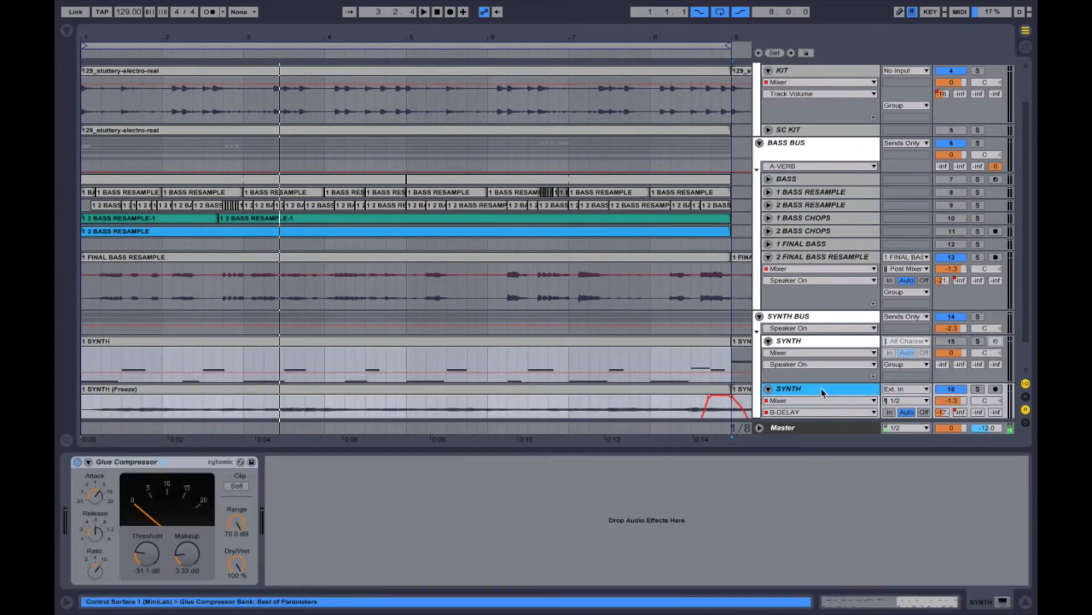
Play the eight-bar loop with the synth and activate the A VERB and B DELAY return tracks.
left_click(368, 48)
key("space")
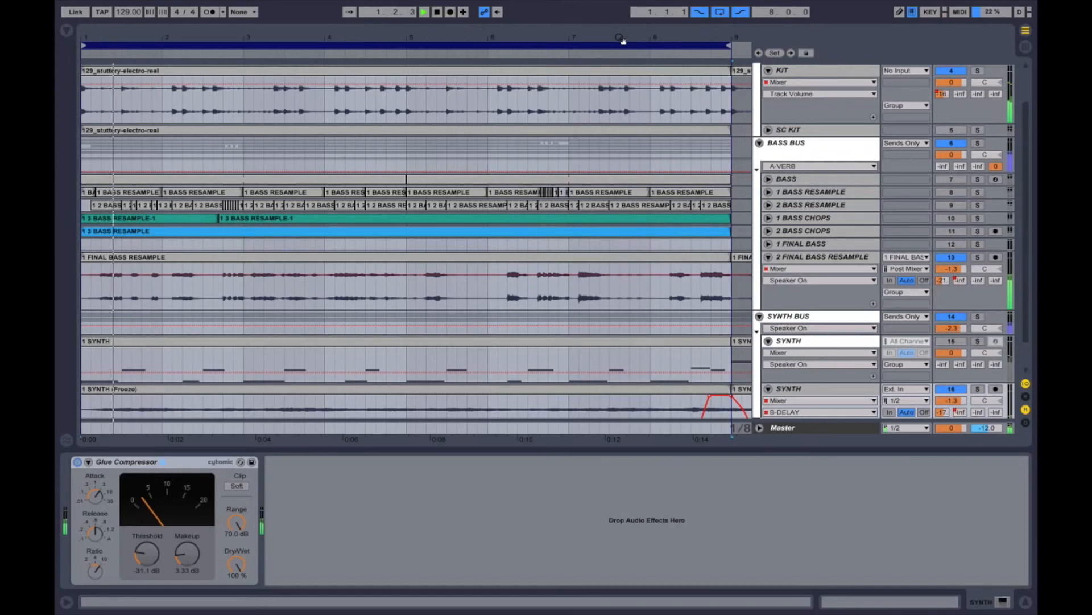
key("ctrl+alt+l")
key("ctrl+alt+r")
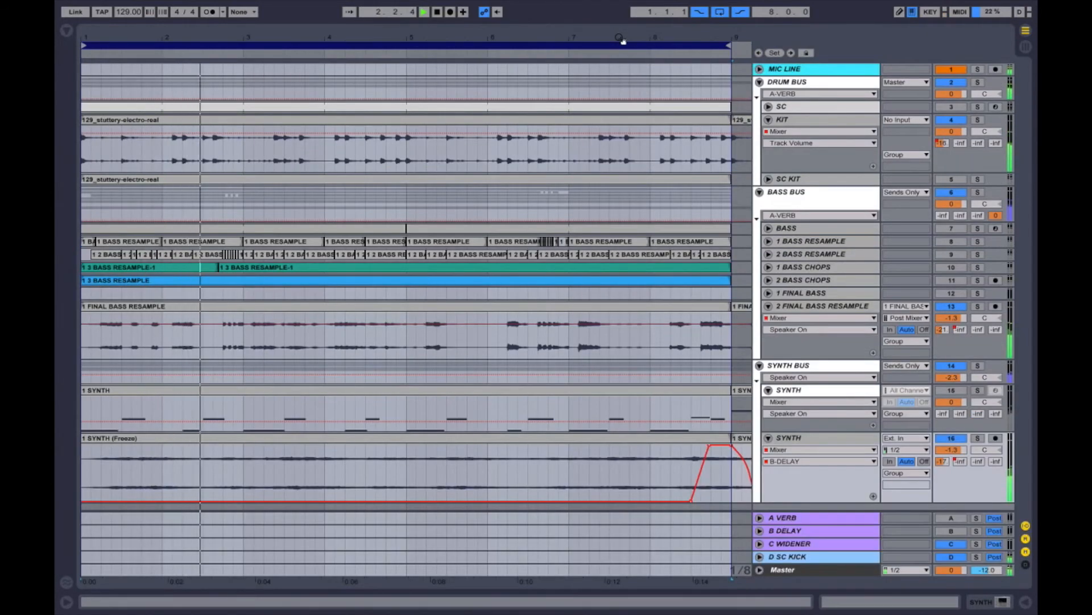
left_click(953, 518)
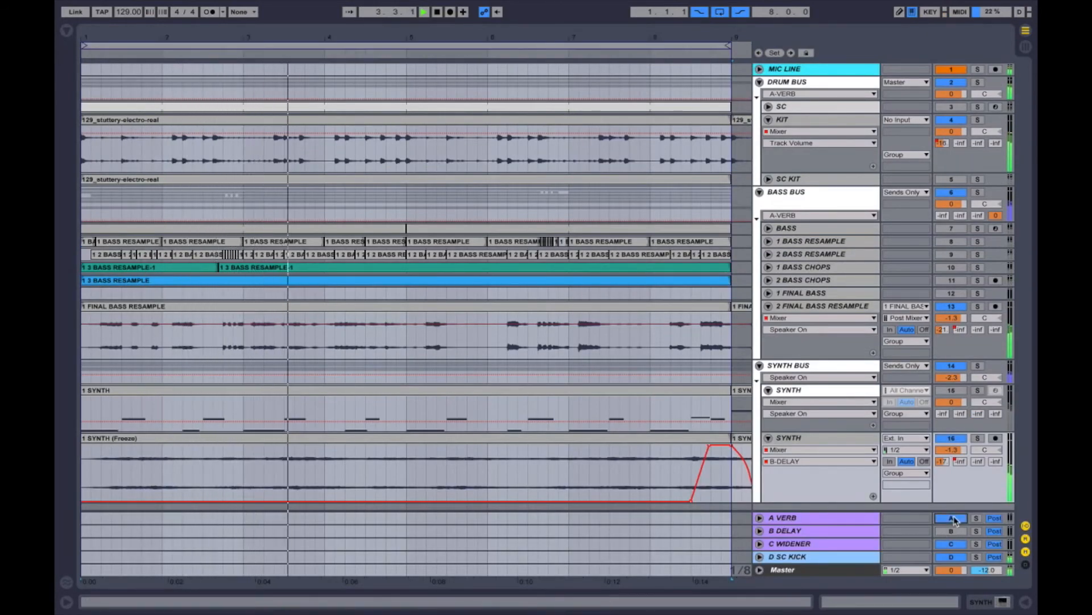
left_click(958, 531)
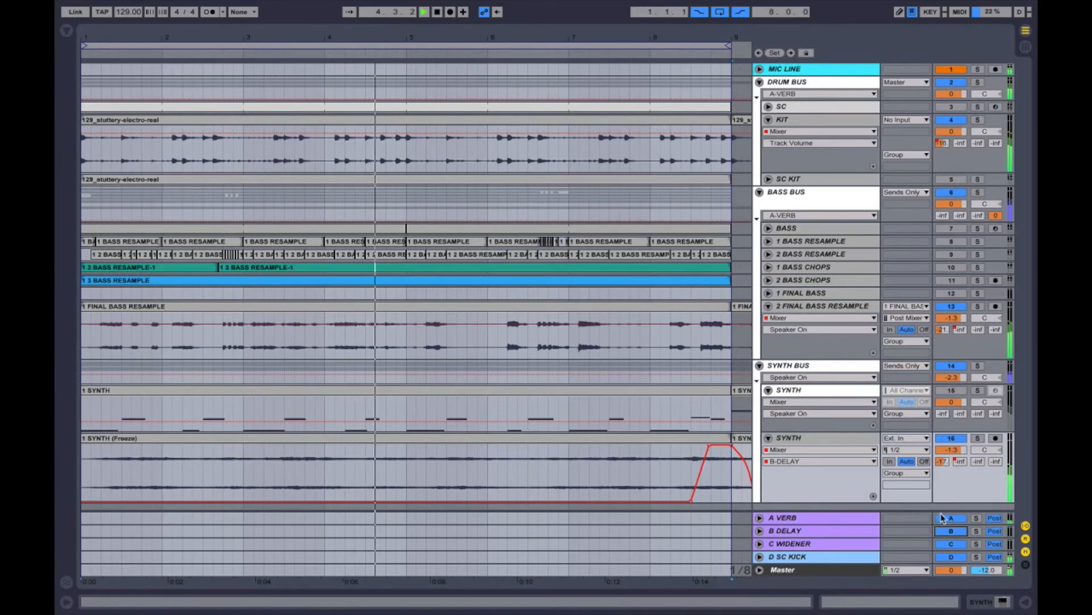
key("ctrl+alt+l")
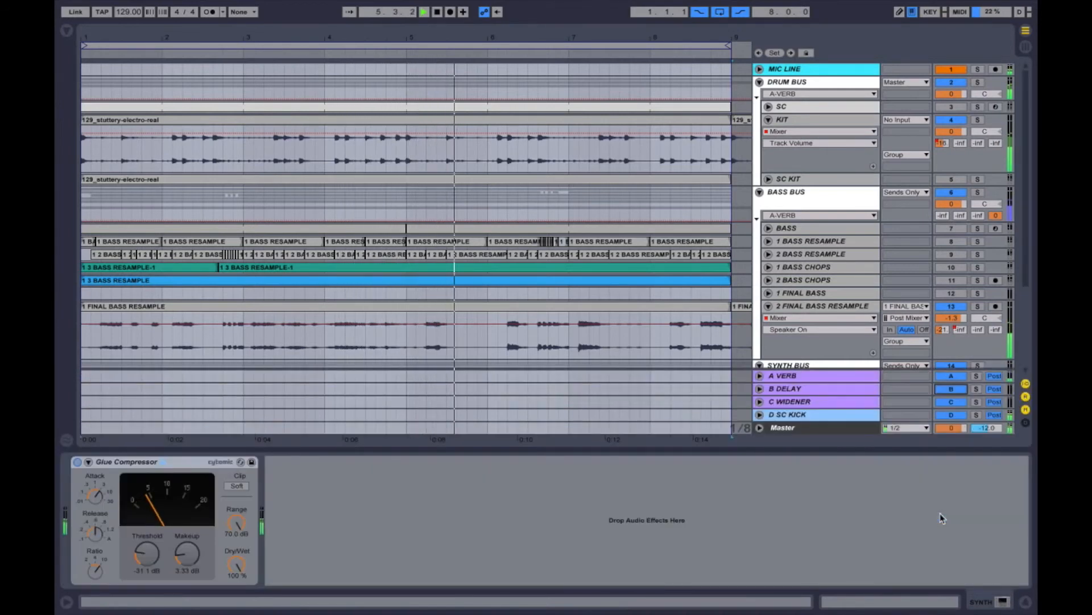
key("ctrl+alt+t")
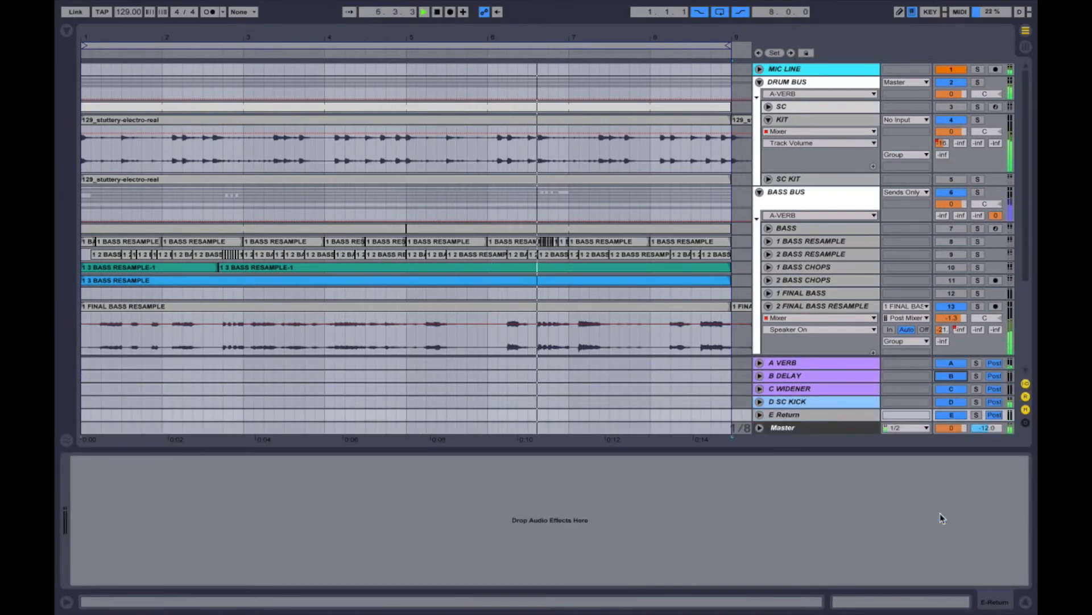
key("ctrl+z")
Hide the return tracks and detail view, and extend the playback loop to 16 bars from 1.1.1.
key("ctrl+alt+r")
key("ctrl+alt+l")
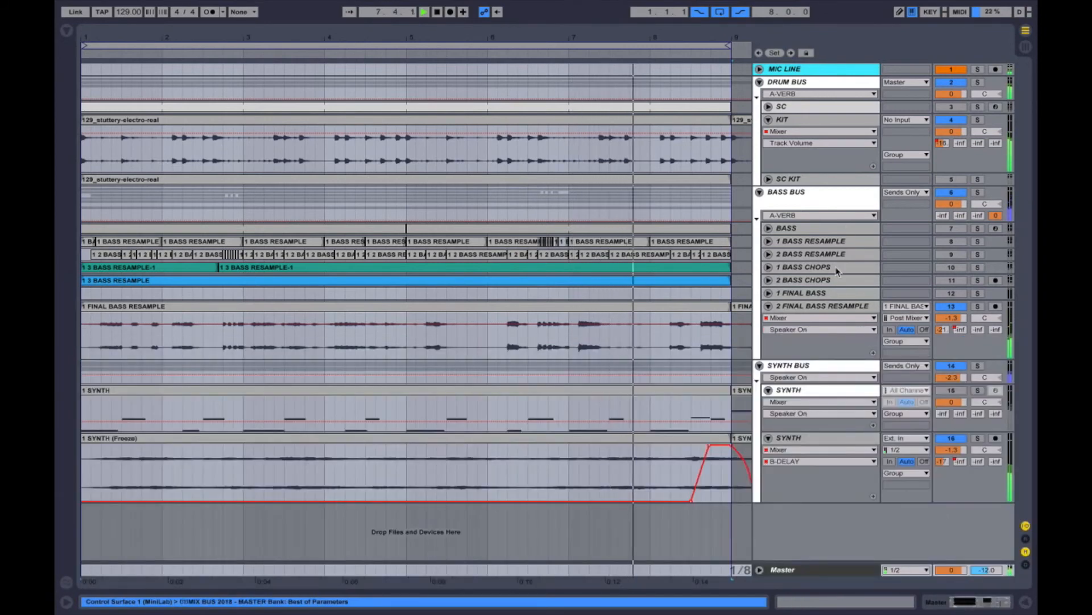
left_click_drag(694, 35, 570, 50)
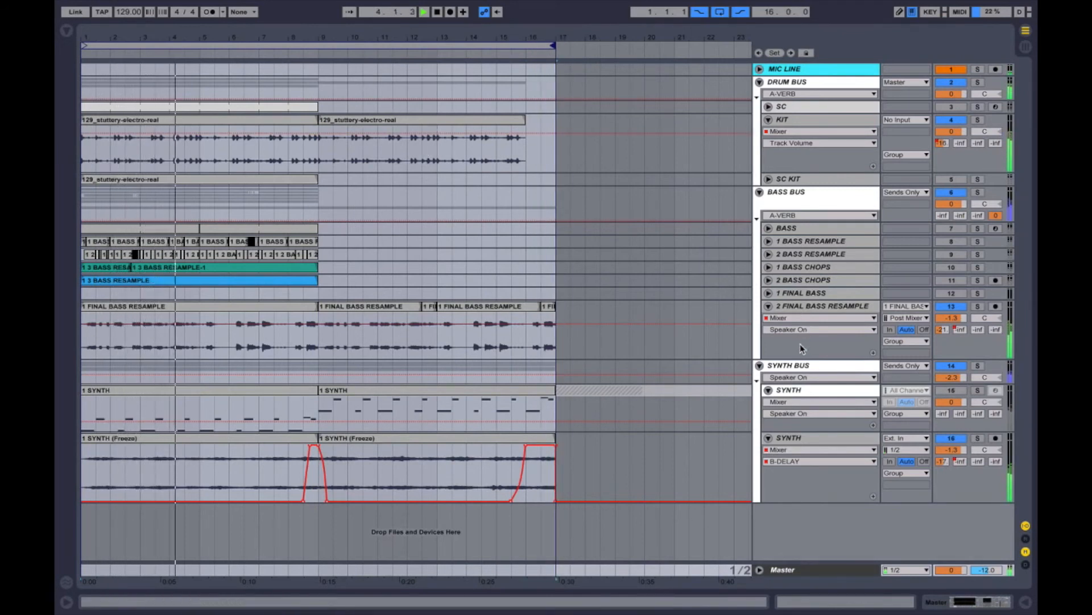
Fold the SYNTH MIDI track and open the waveform of the second SYNTH (Freeze) clip.
left_click(770, 391)
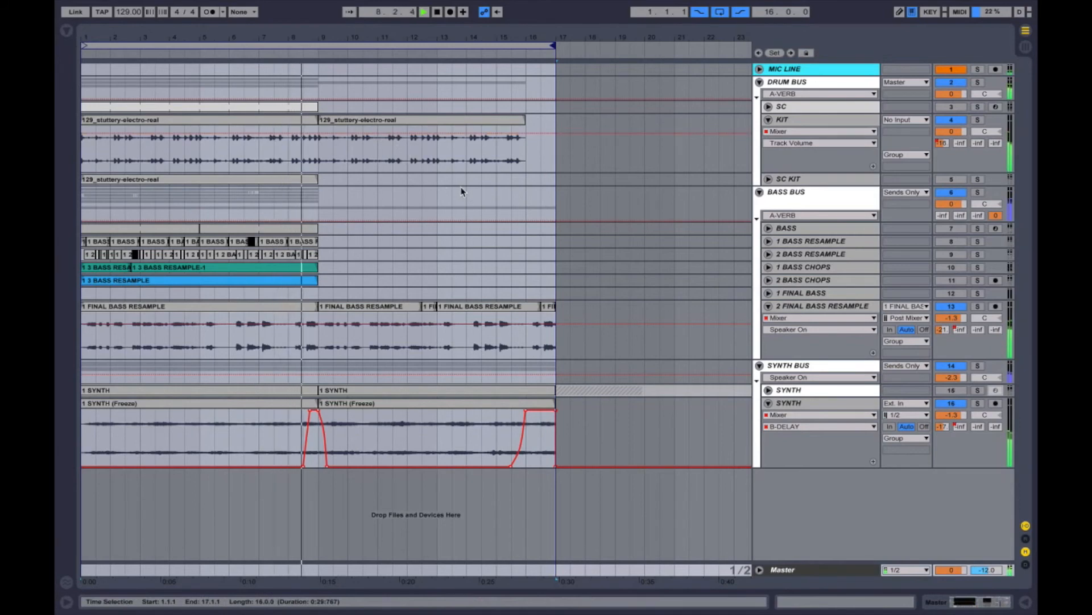
left_click(451, 404)
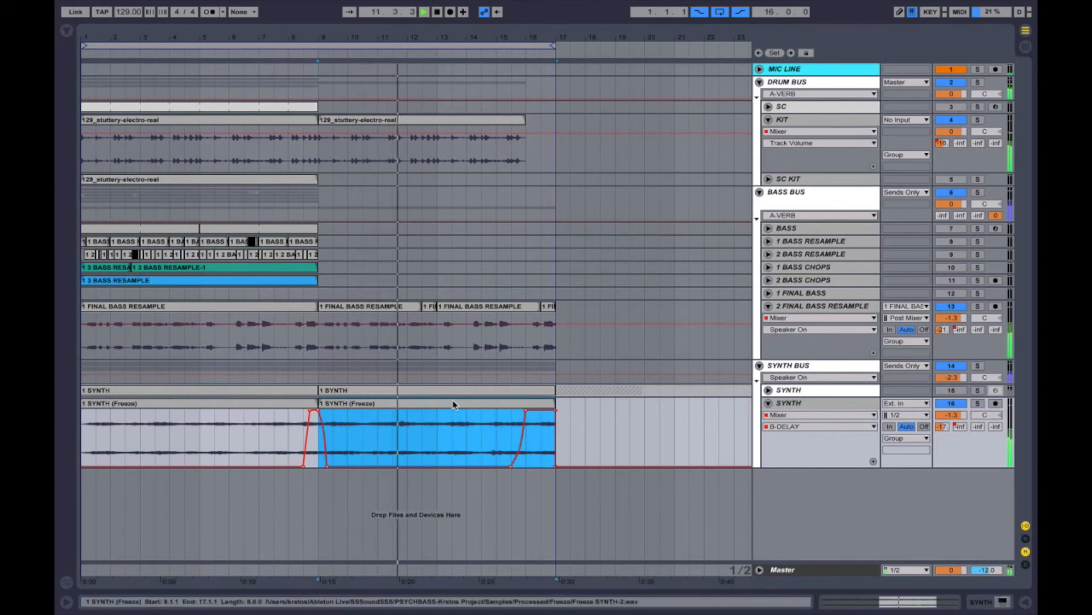
double_click(453, 404)
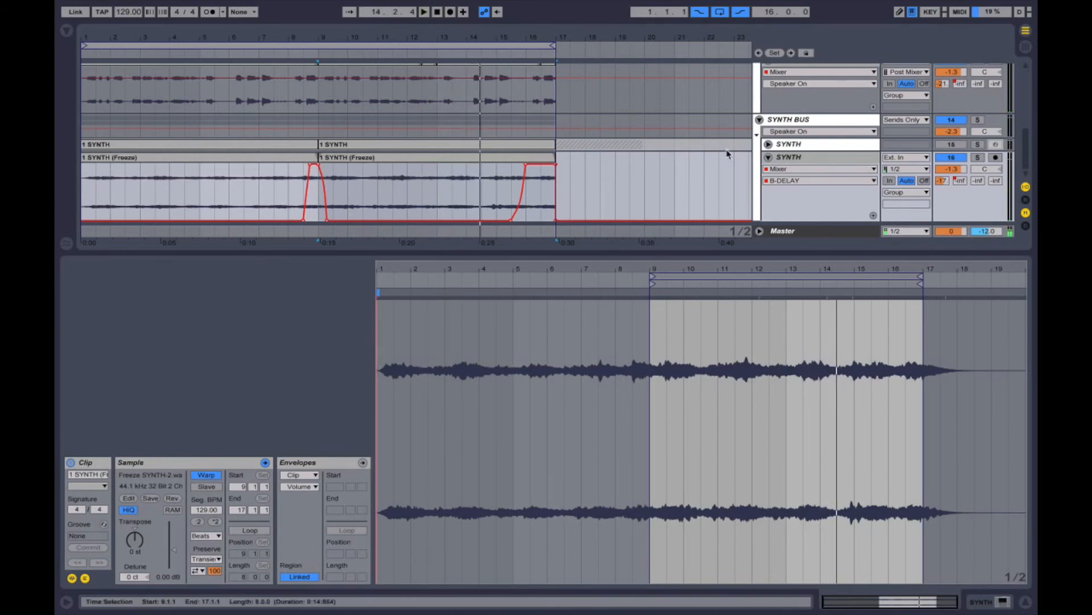
Unfold the SYNTH MIDI track and compare the notes of its two clips, ending on its device chain.
left_click(769, 145)
left_click(374, 146)
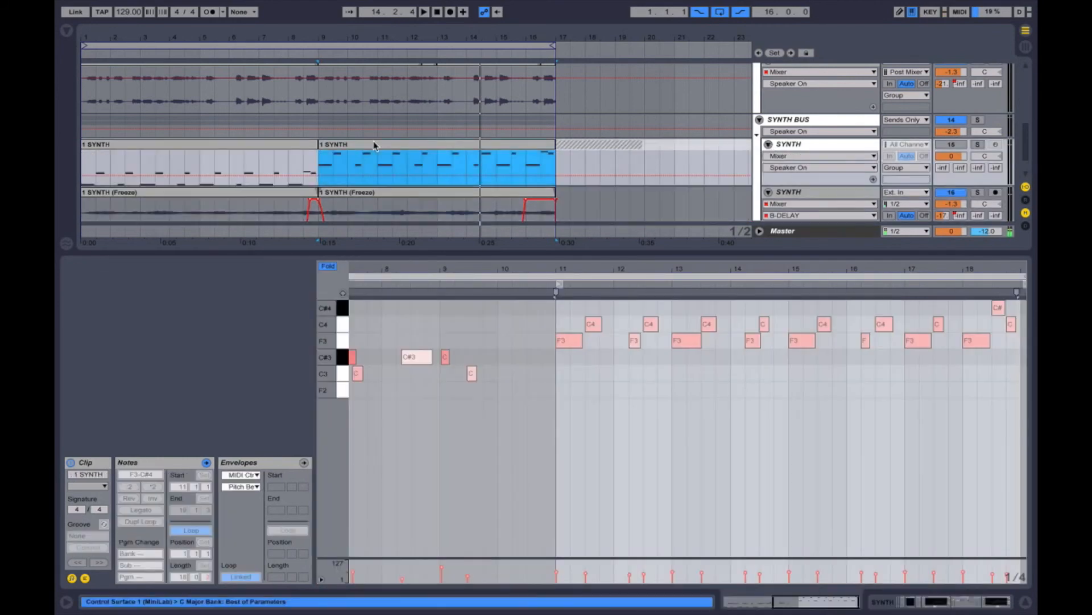
left_click(269, 146)
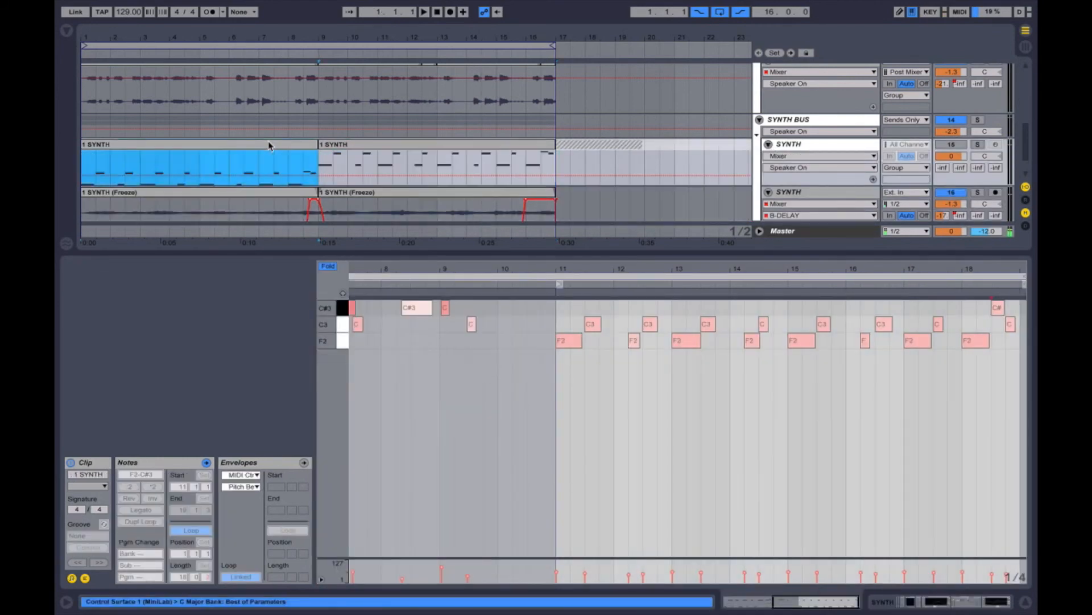
left_click(352, 149)
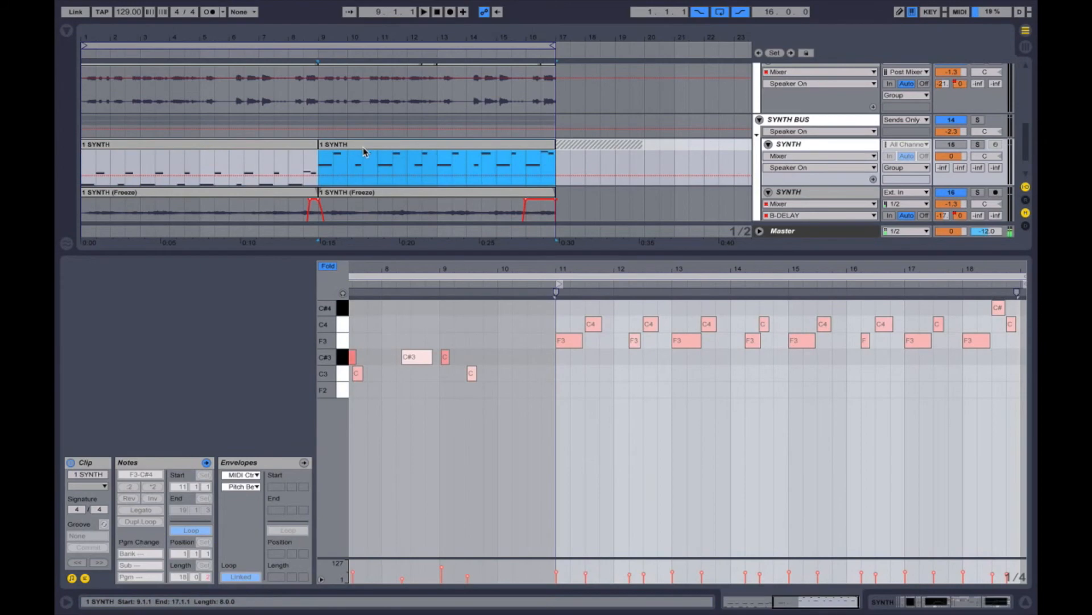
key("shift+Tab")
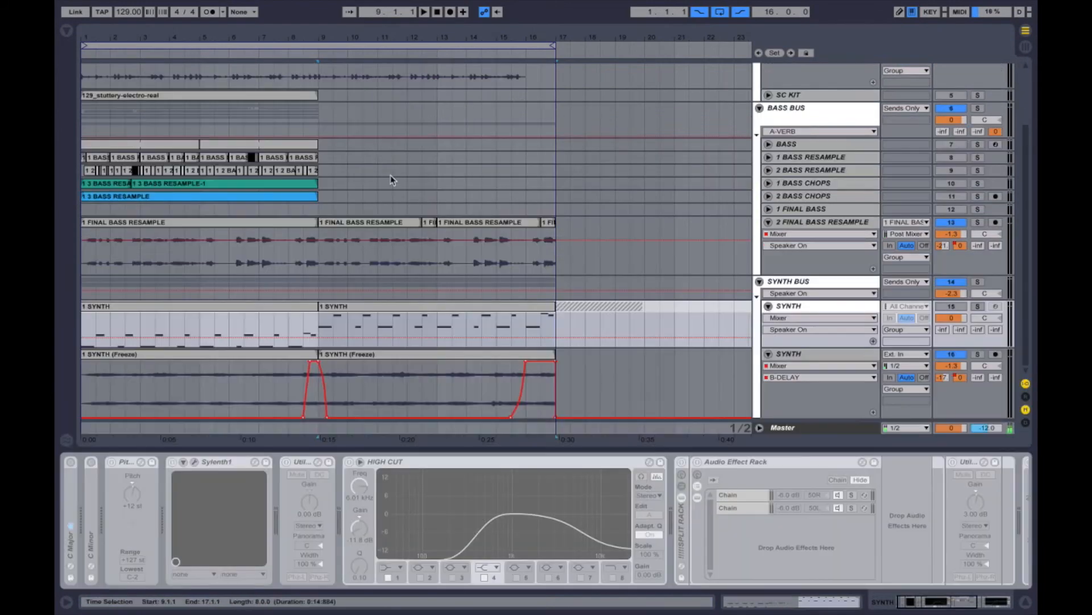
Examine the transpose and Beats warp settings of each second-half clip on 2 FINAL BASS RESAMPLE.
left_click(377, 223)
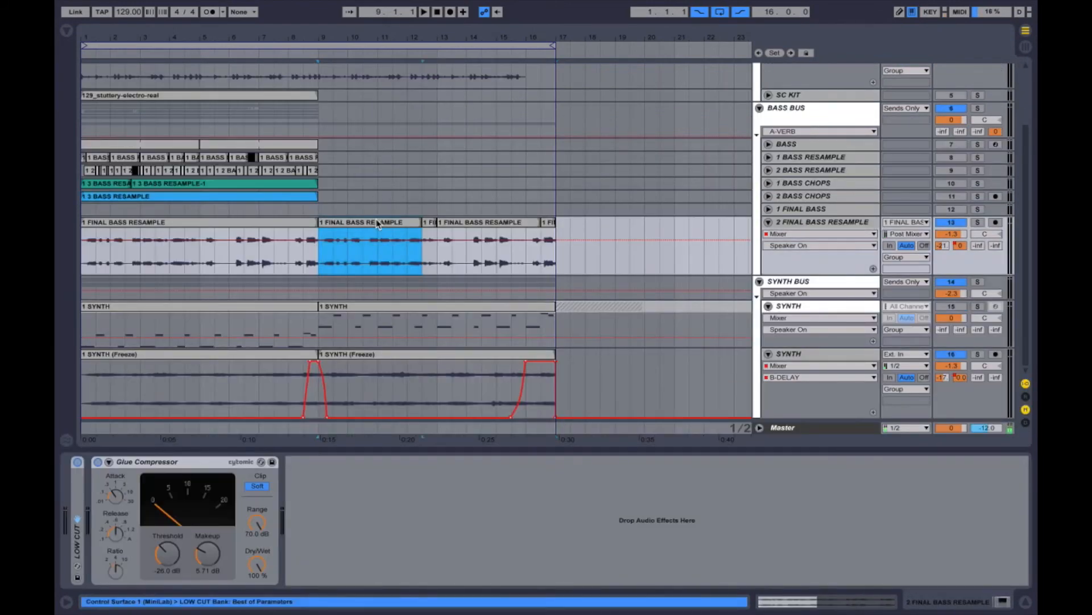
double_click(377, 223)
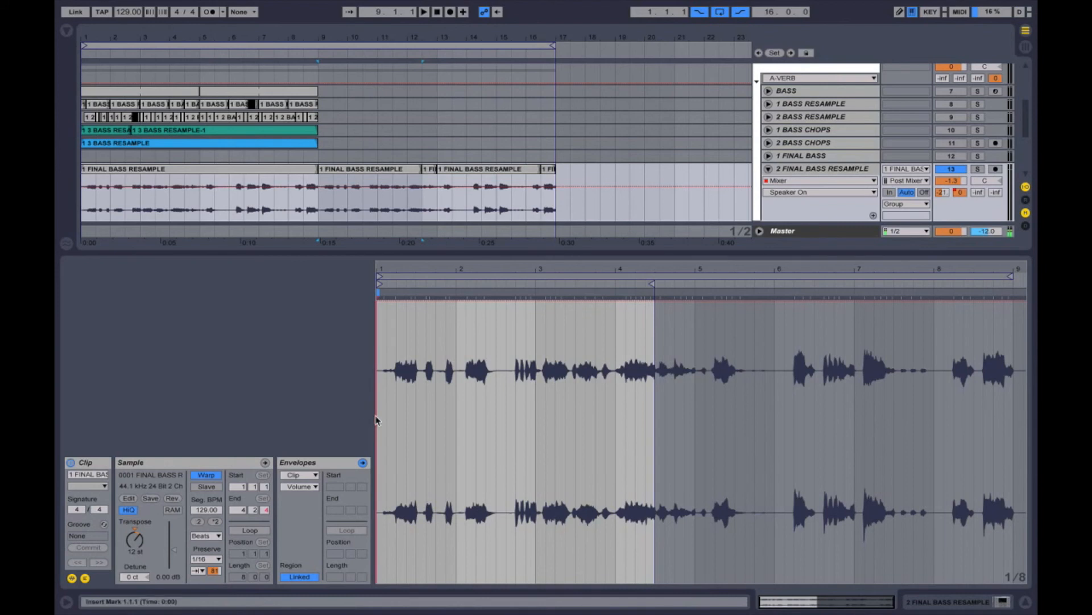
left_click(384, 171)
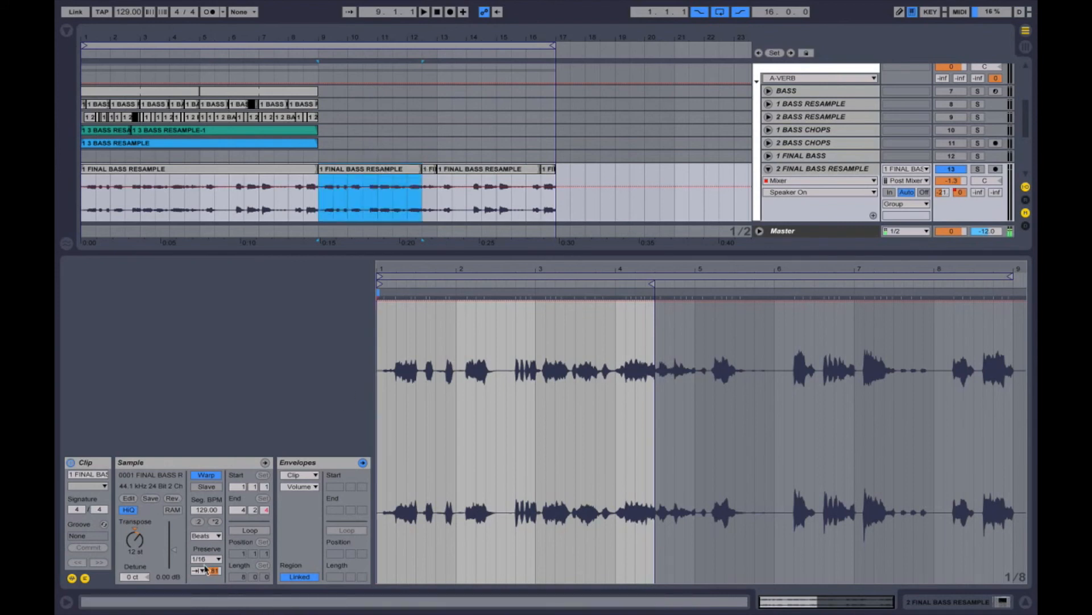
left_click(430, 177)
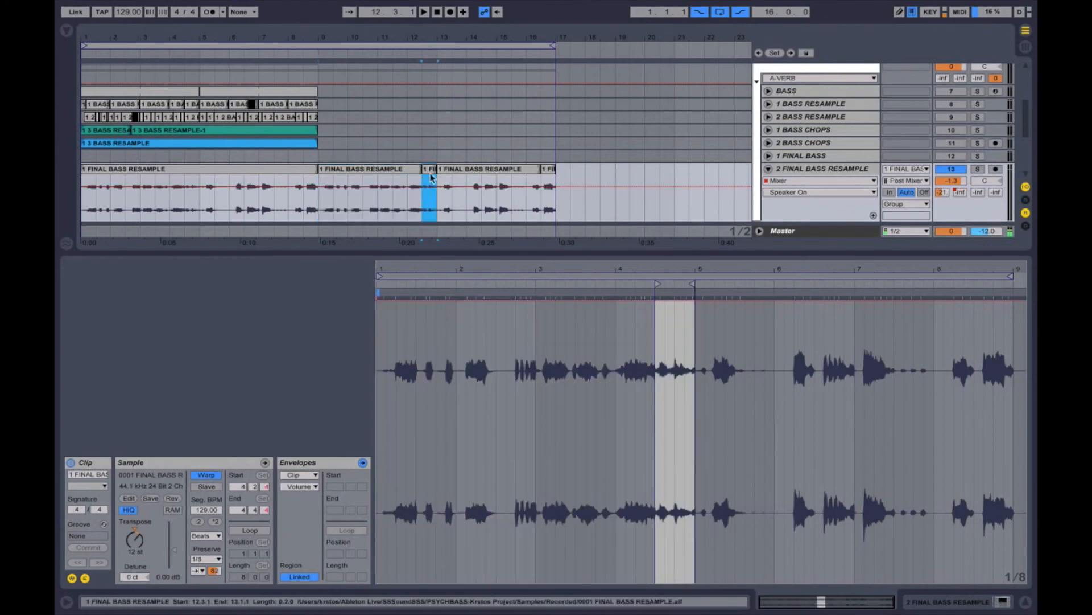
left_click(462, 171)
left_click(548, 177)
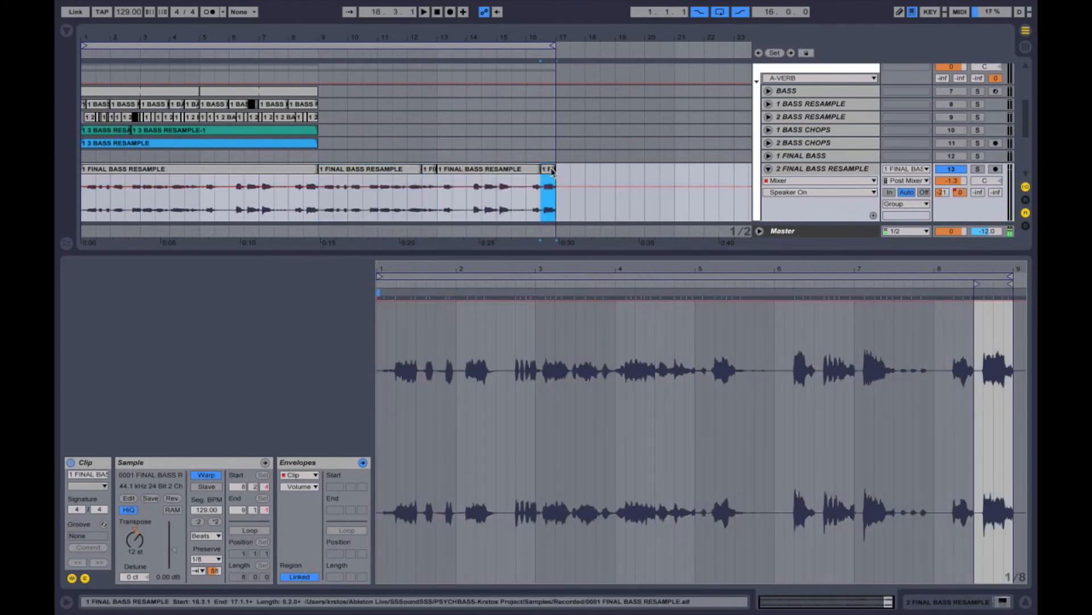
Check the clip envelope parameter of the last 1 FINAL BASS RESAMPLE clip and return to the device chain.
left_click(311, 489)
left_click(319, 500)
key("shift+Tab")
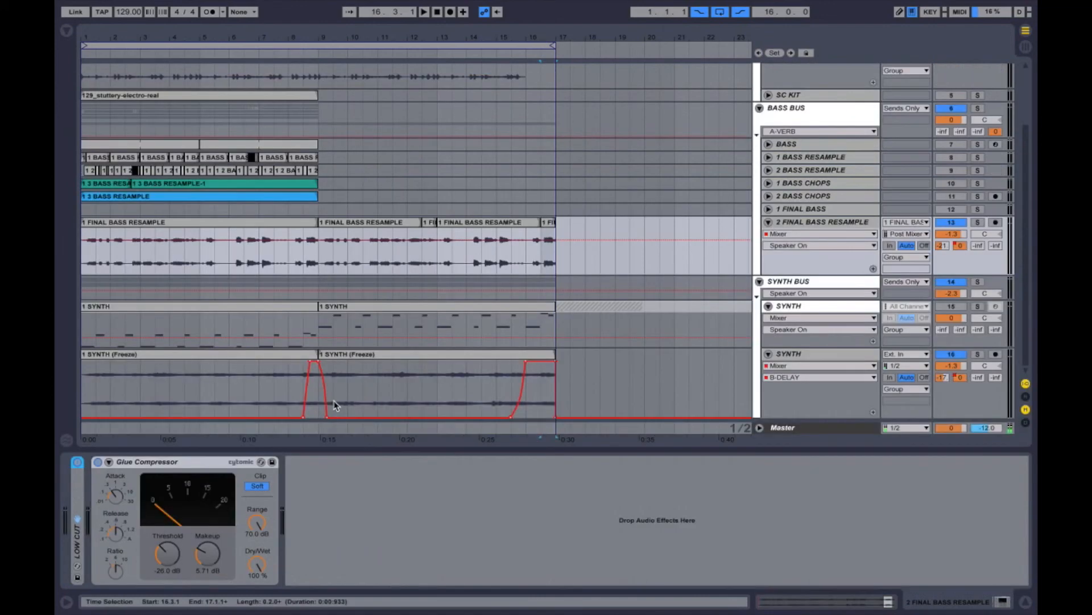
Hide the detail view, play the 16-bar loop and fold all the group tracks.
key("ctrl+alt+l")
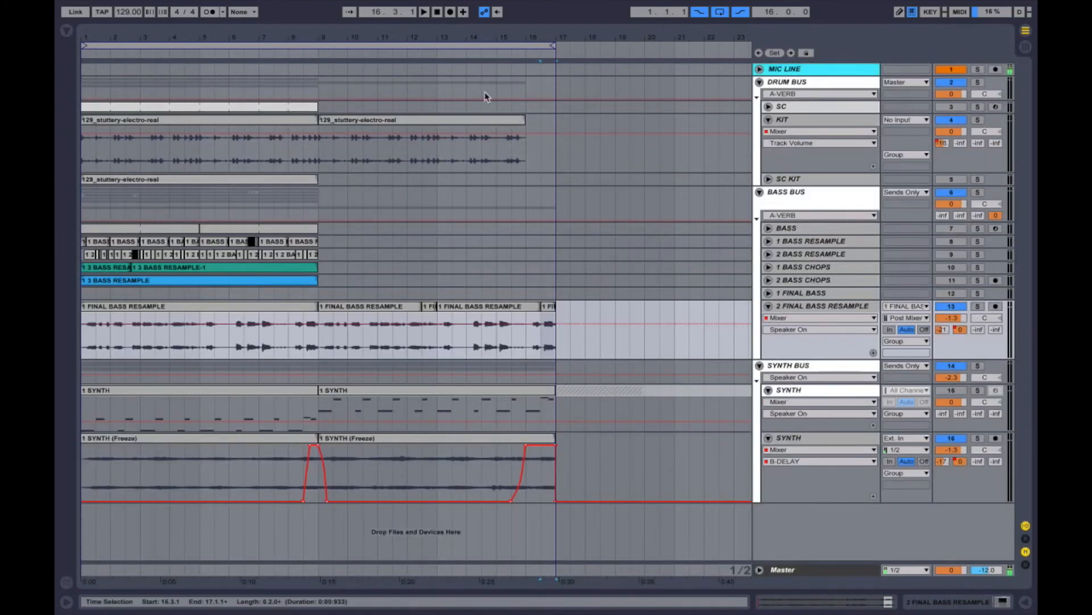
left_click(429, 54)
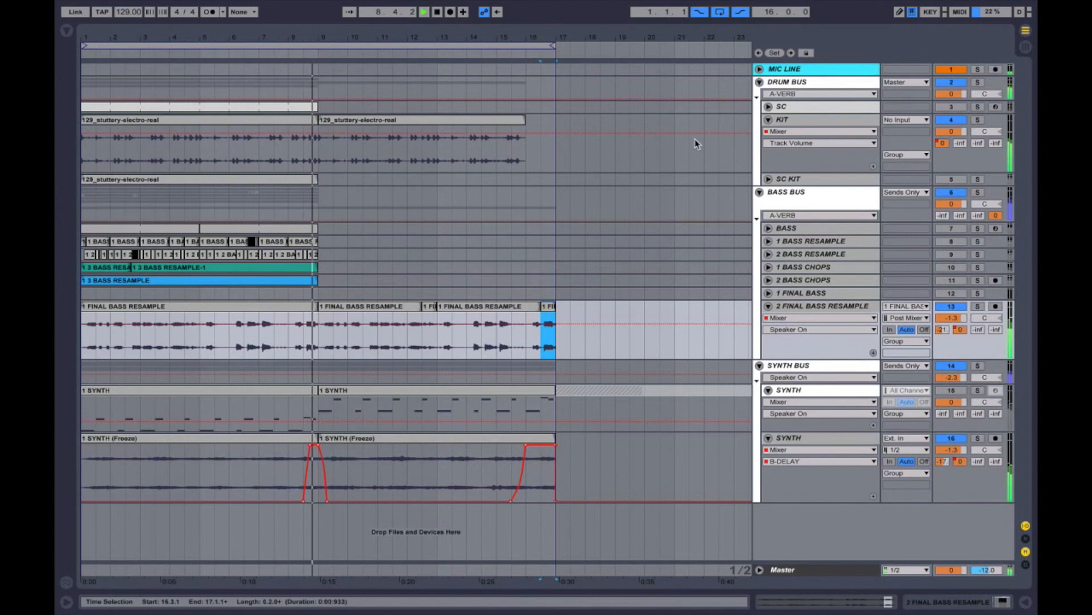
left_click(759, 82, "alt")
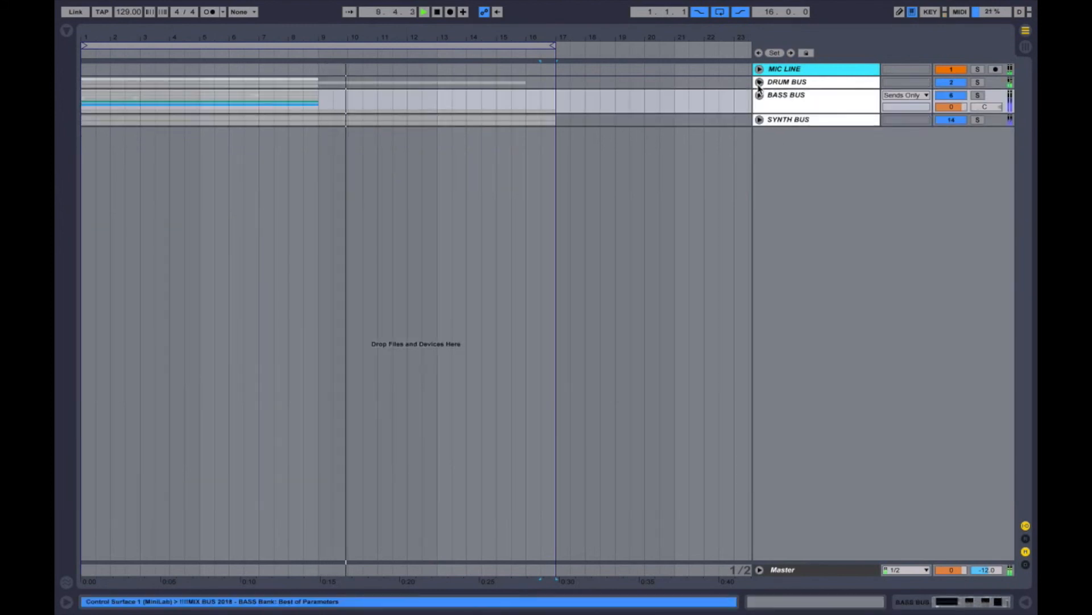